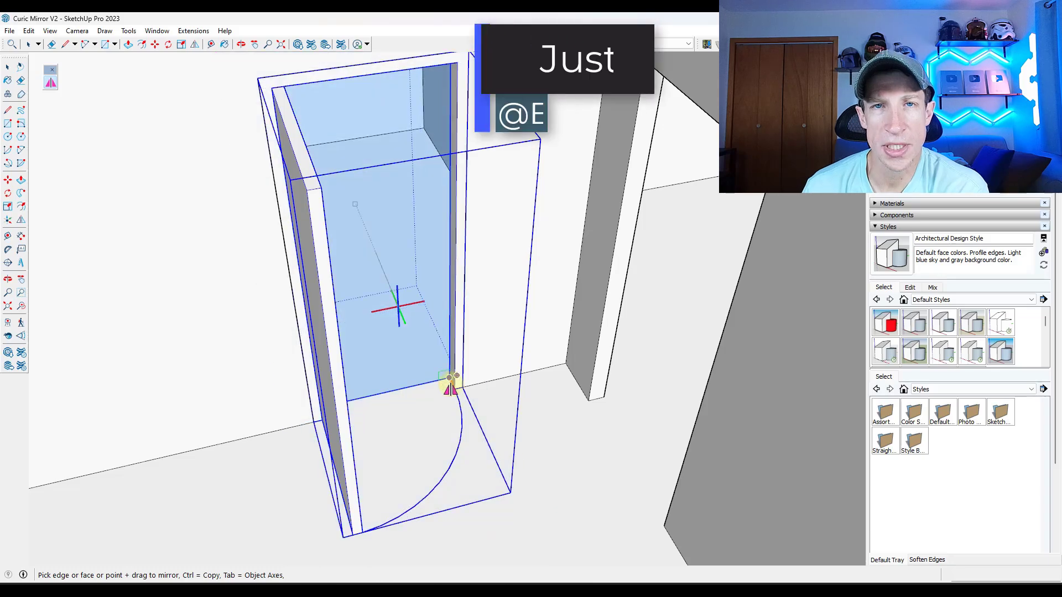
Pin the last mirror plane to the door component at the wall opening
right_click(450, 381)
click(495, 429)
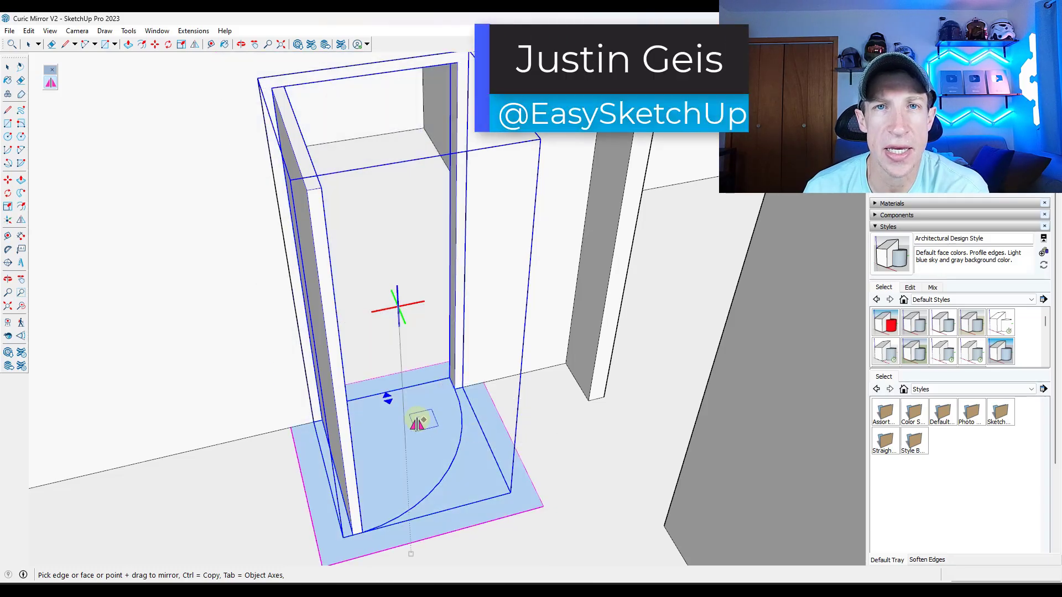
Try to mirror the door across its pinned plane along the wall opening in the top view
scroll(416, 419, up, 3)
scroll(491, 412, down, 2)
scroll(405, 402, up, 2)
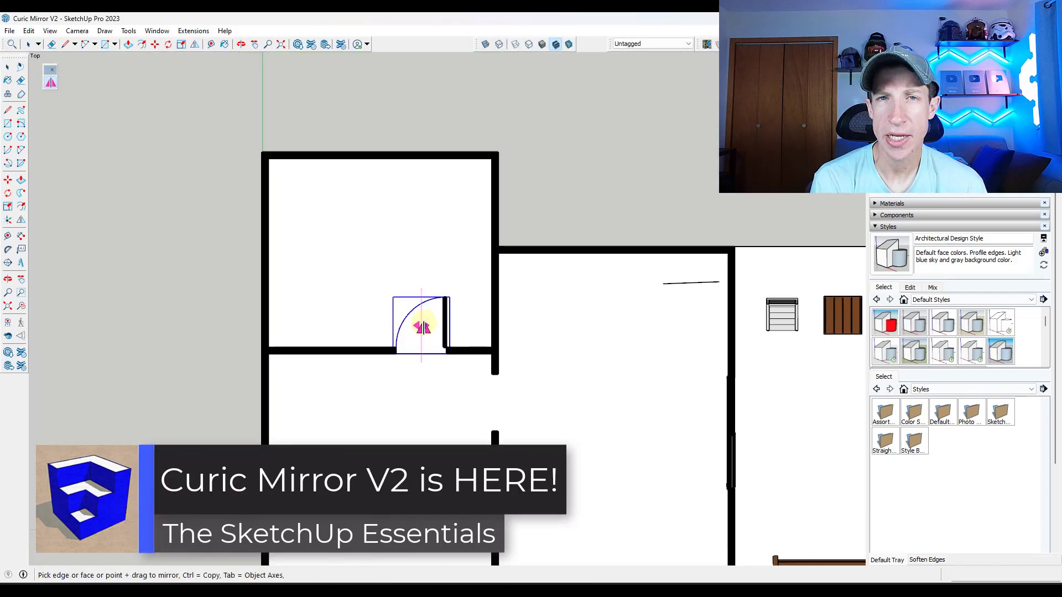
scroll(422, 327, up, 2)
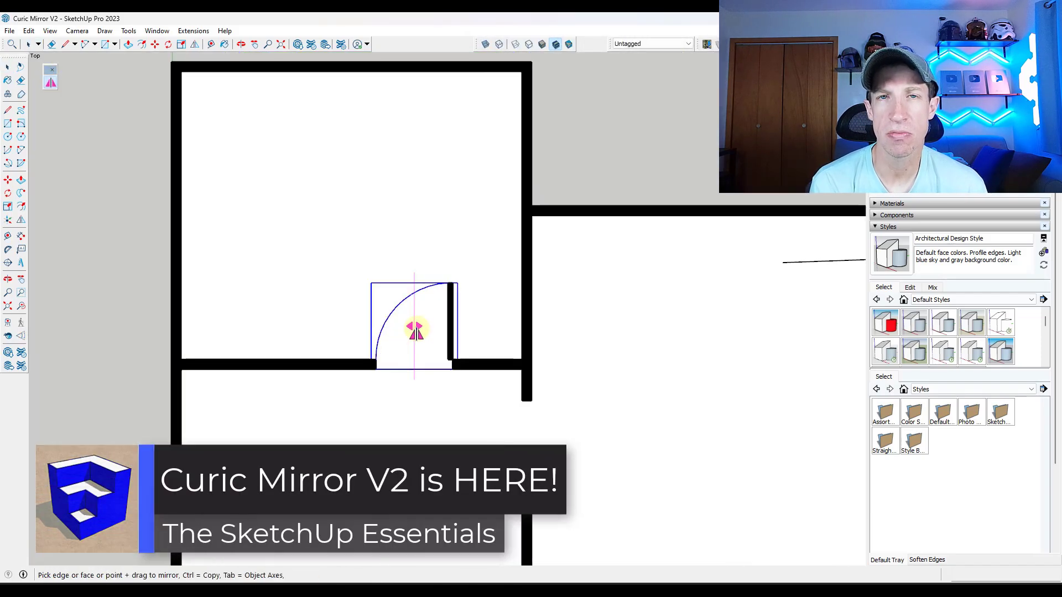
click(416, 372)
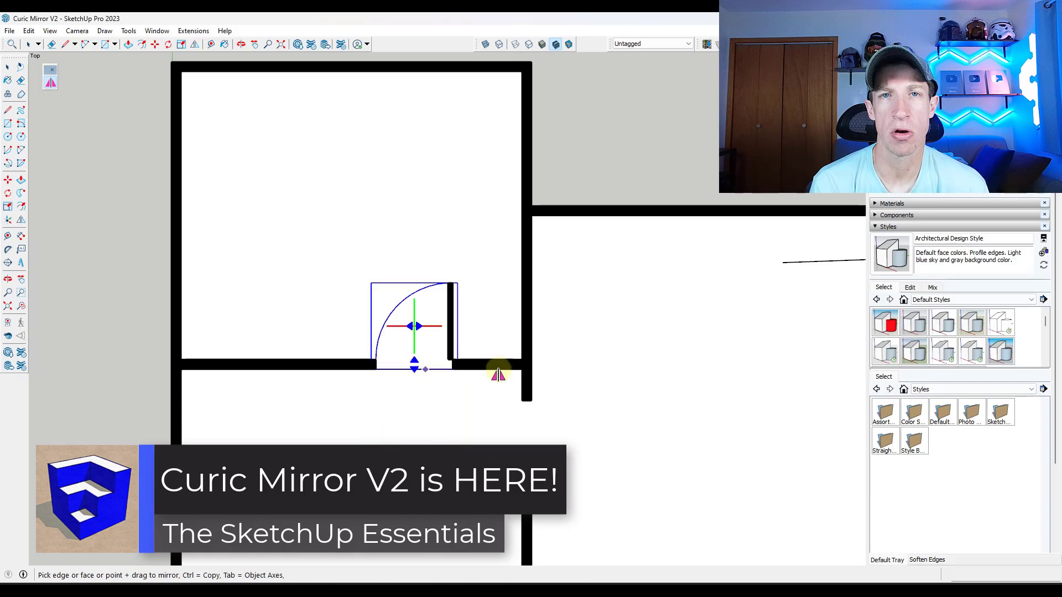
click(909, 287)
click(936, 303)
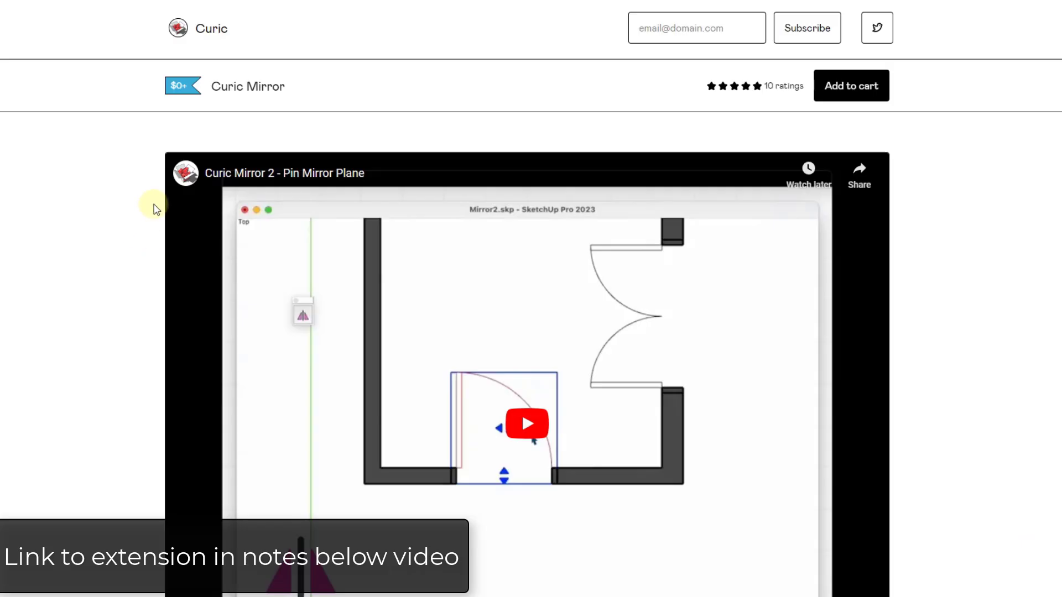
Read through the Curic Mirror v2.0 feature descriptions and pricing details on the extension's download page
scroll(155, 209, down, 5)
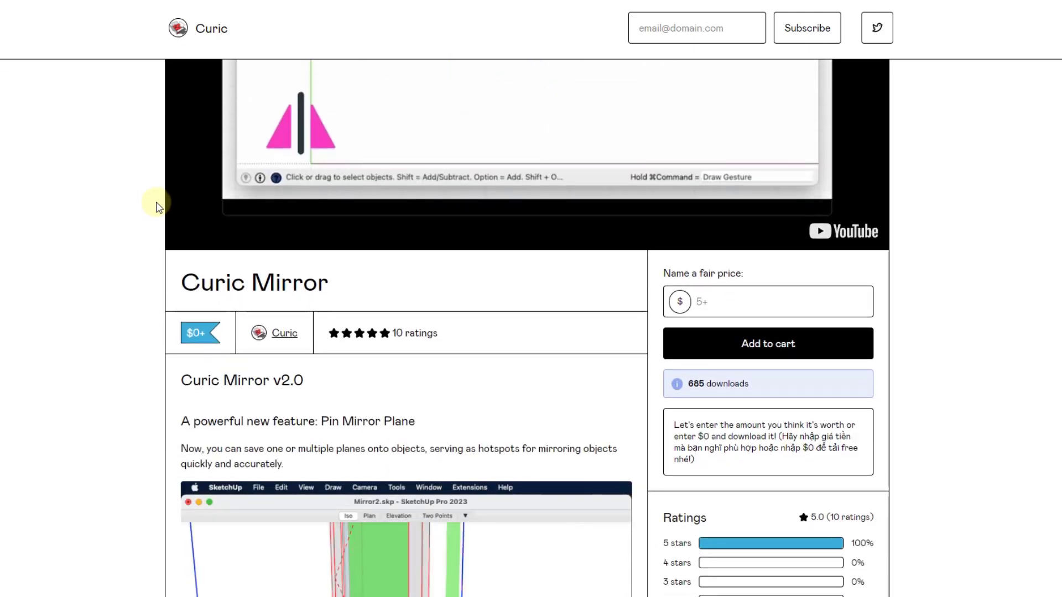
scroll(157, 208, down, 1)
scroll(158, 209, down, 4)
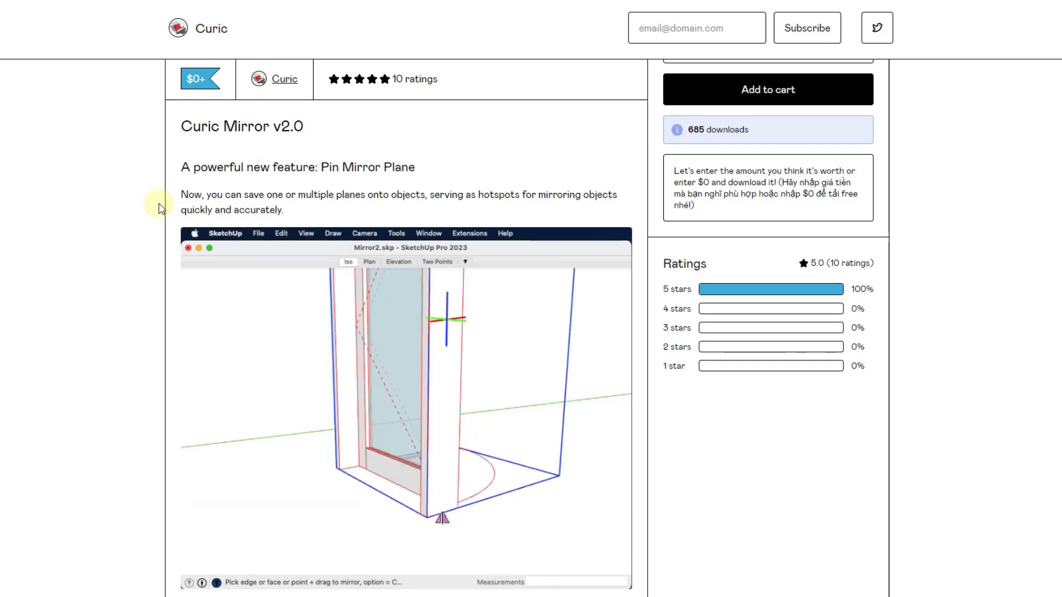
scroll(159, 208, down, 1)
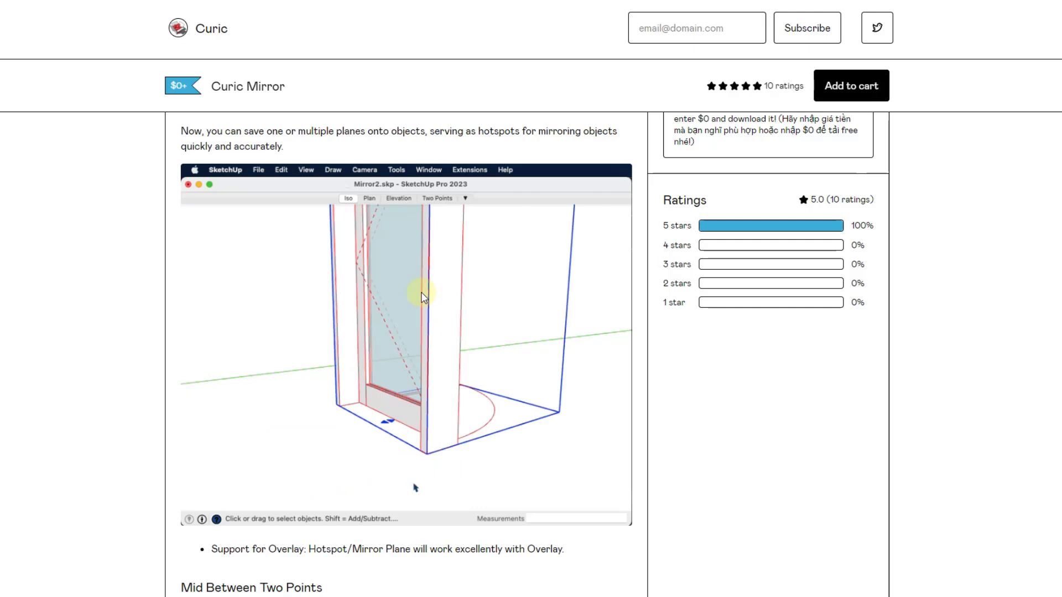
scroll(420, 292, down, 2)
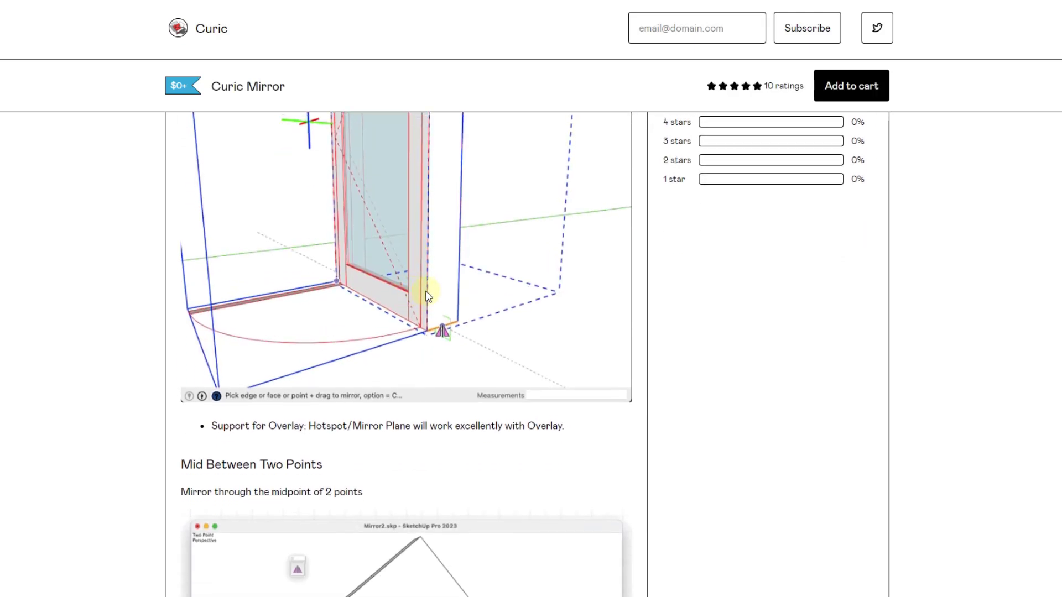
scroll(420, 298, up, 10)
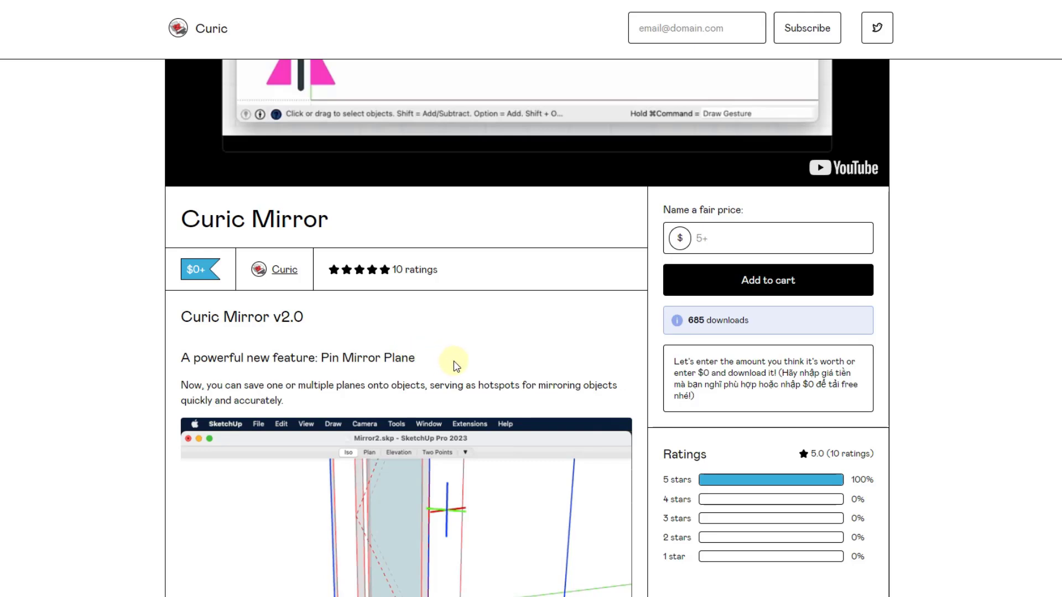
scroll(335, 337, down, 1)
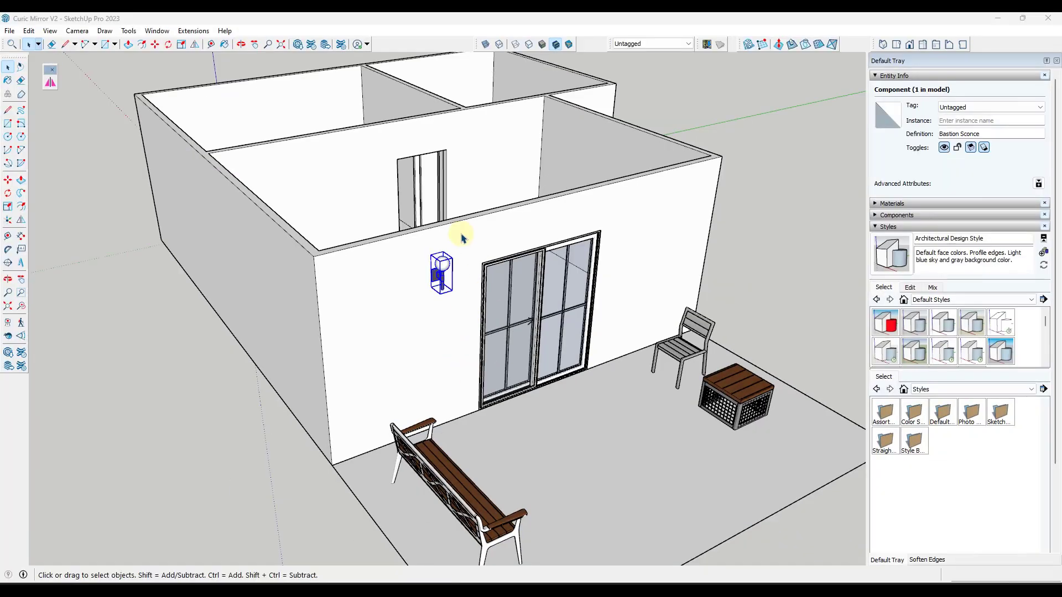
Select the bench on the patio and start Curic Mirror on it to preview its mirror planes
scroll(461, 234, down, 3)
scroll(542, 359, up, 2)
mouse_move(537, 344)
middle_down()
mouse_move(533, 315)
mouse_move(536, 339)
middle_up()
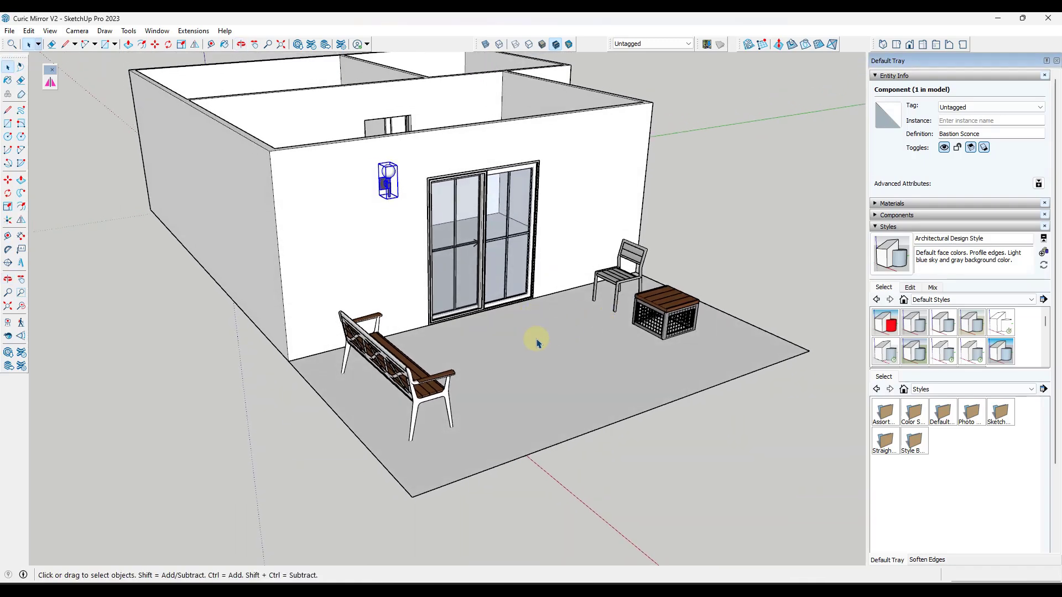
click(428, 397)
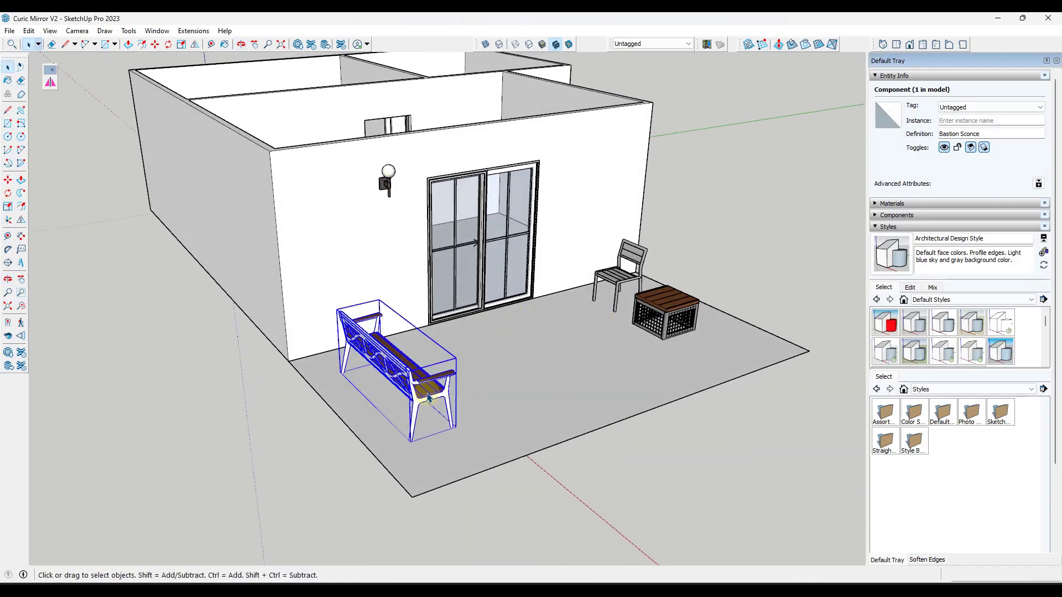
scroll(498, 397, up, 5)
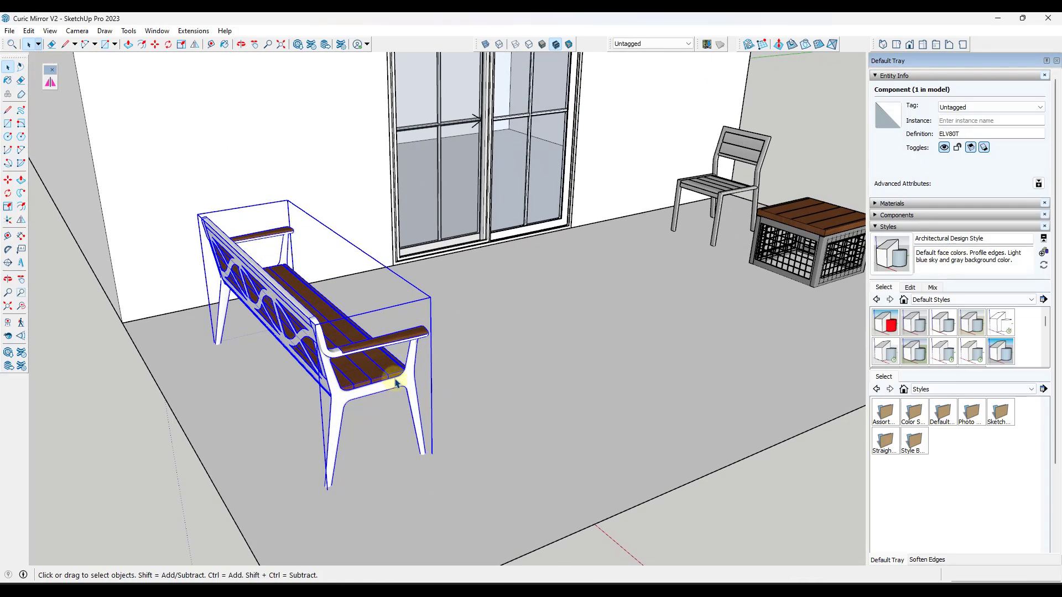
click(51, 84)
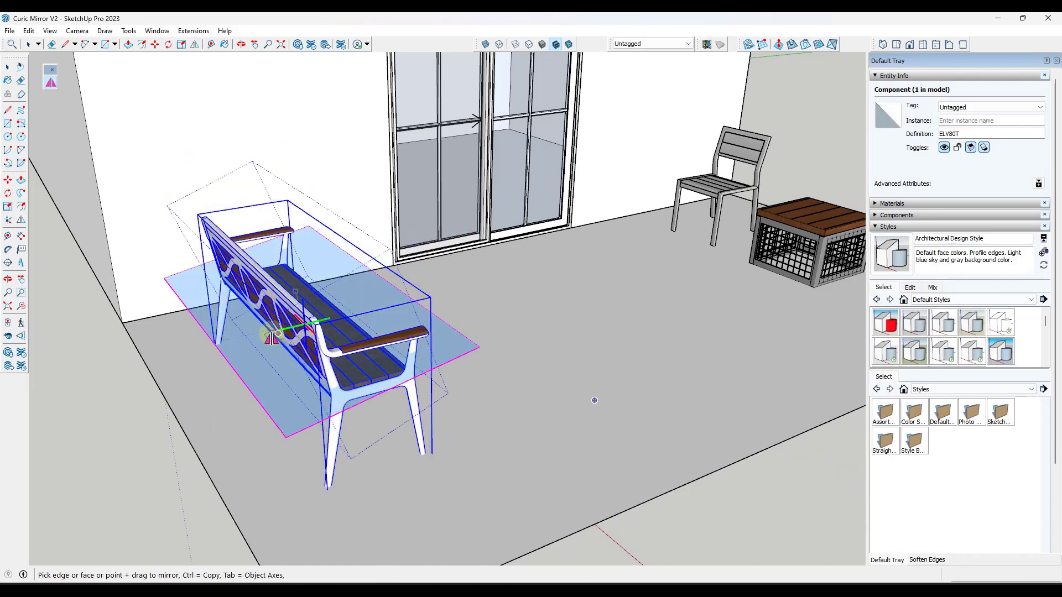
middle_drag(407, 353, 147, 343)
scroll(208, 236, down, 3)
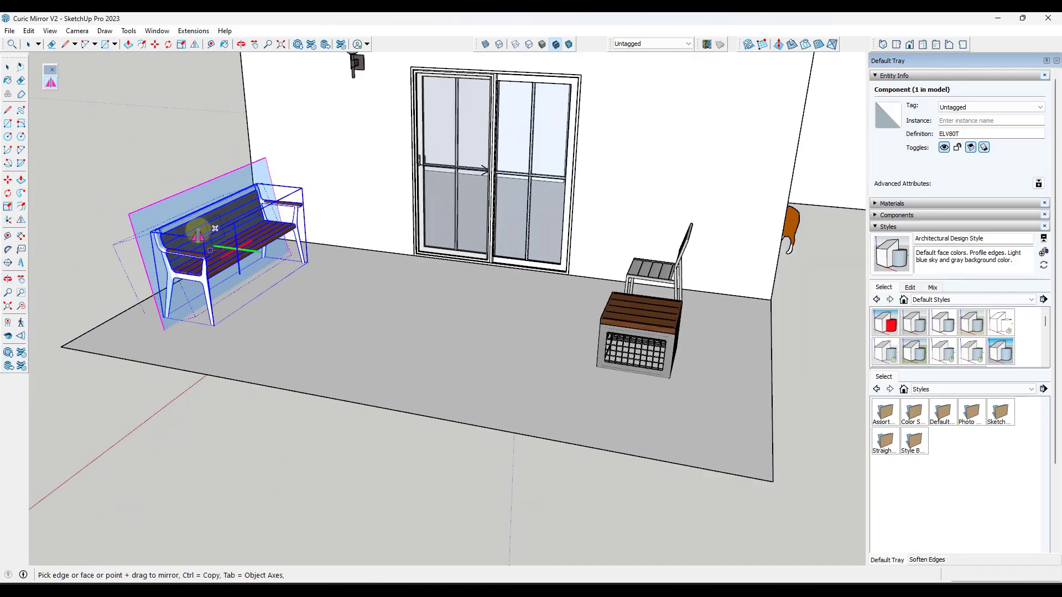
scroll(251, 259, up, 3)
scroll(251, 260, up, 2)
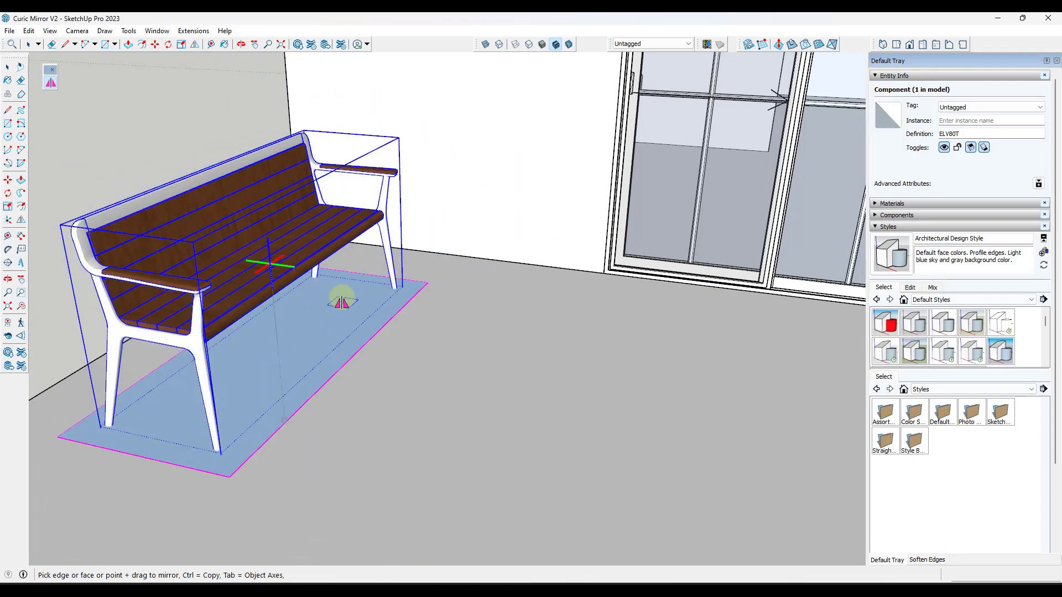
Toggle the axis locks on the mirror plane to preview the bench's possible mirror directions
key(Left)
key(Left)
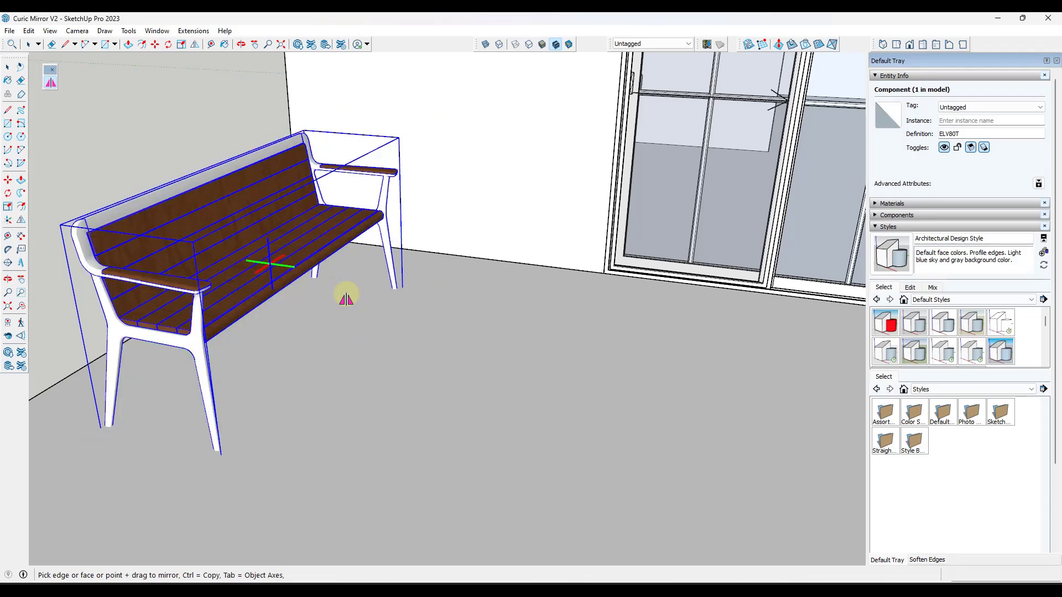
key(Up)
key(Up)
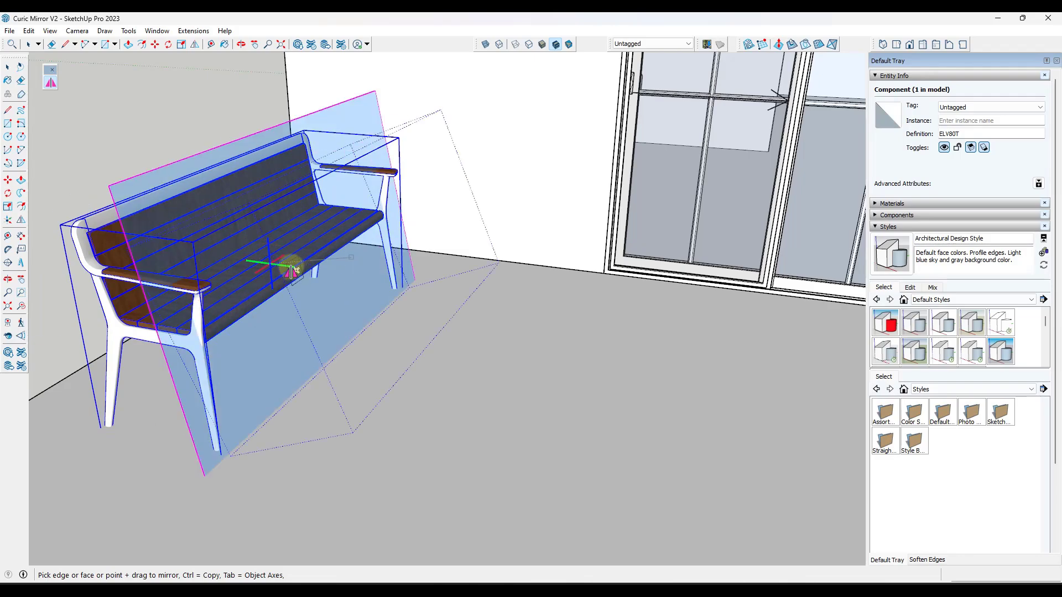
middle_drag(290, 268, 131, 370)
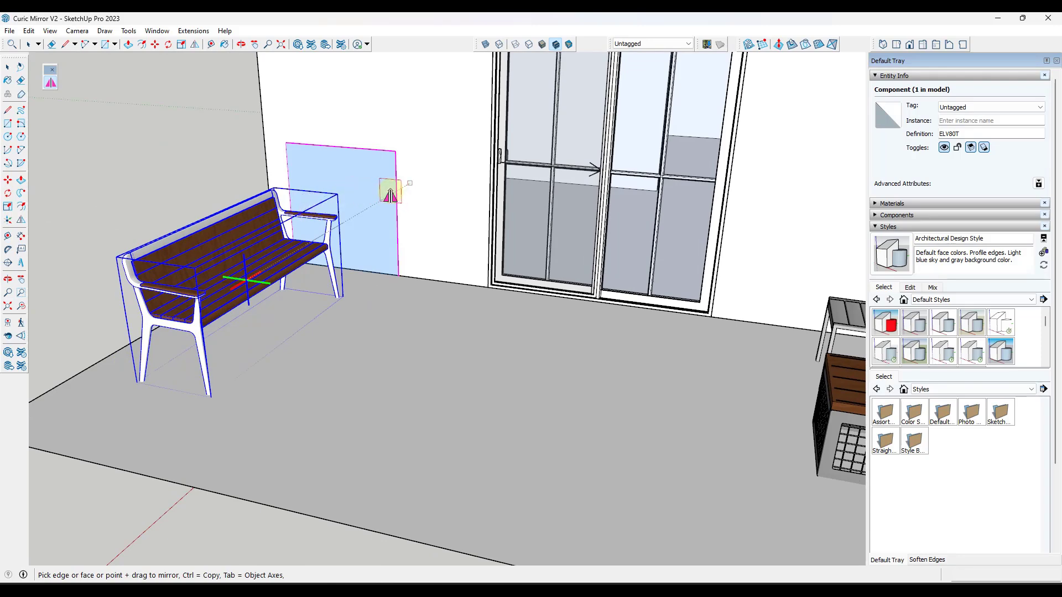
Mirror the bench across the house wall beside the sliding door and back again, twice
middle_drag(406, 196, 284, 209)
click(420, 179)
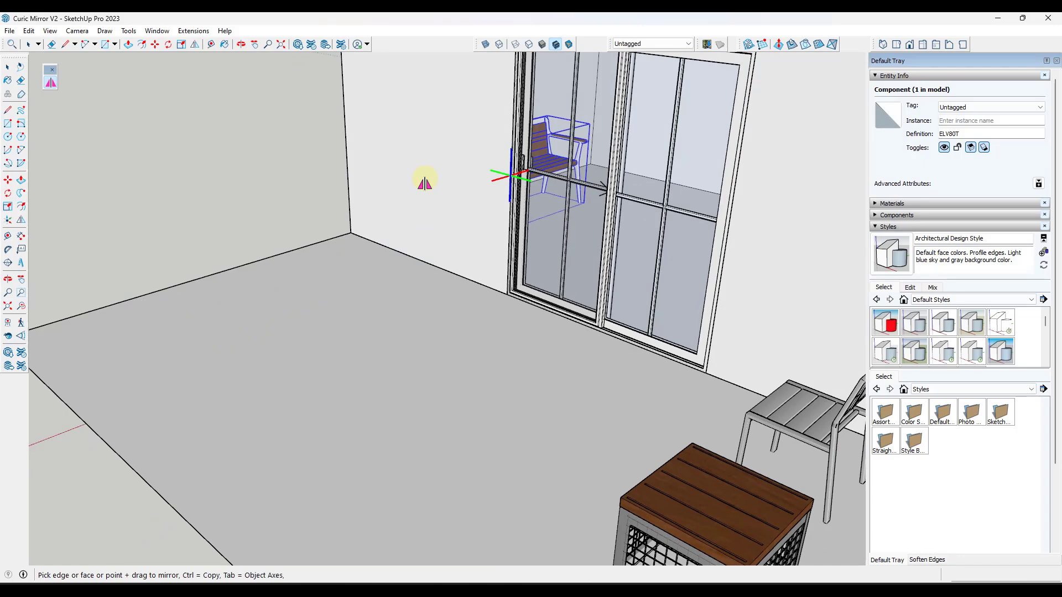
click(430, 180)
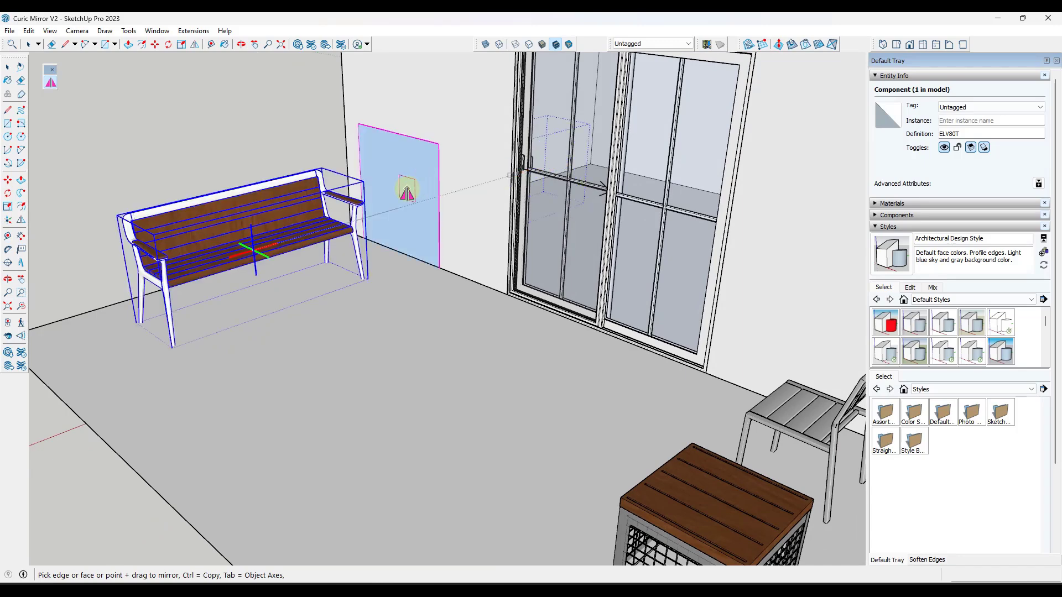
click(426, 180)
click(420, 190)
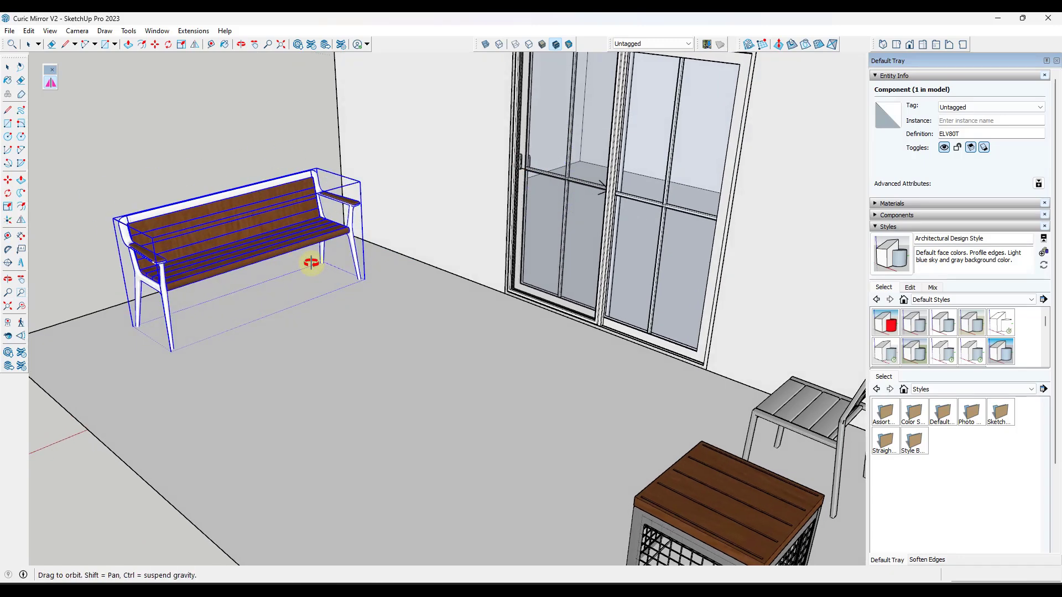
Try to mirror the bench across the patio floor plane beneath it, and exit the mirror command
middle_drag(308, 261, 399, 244)
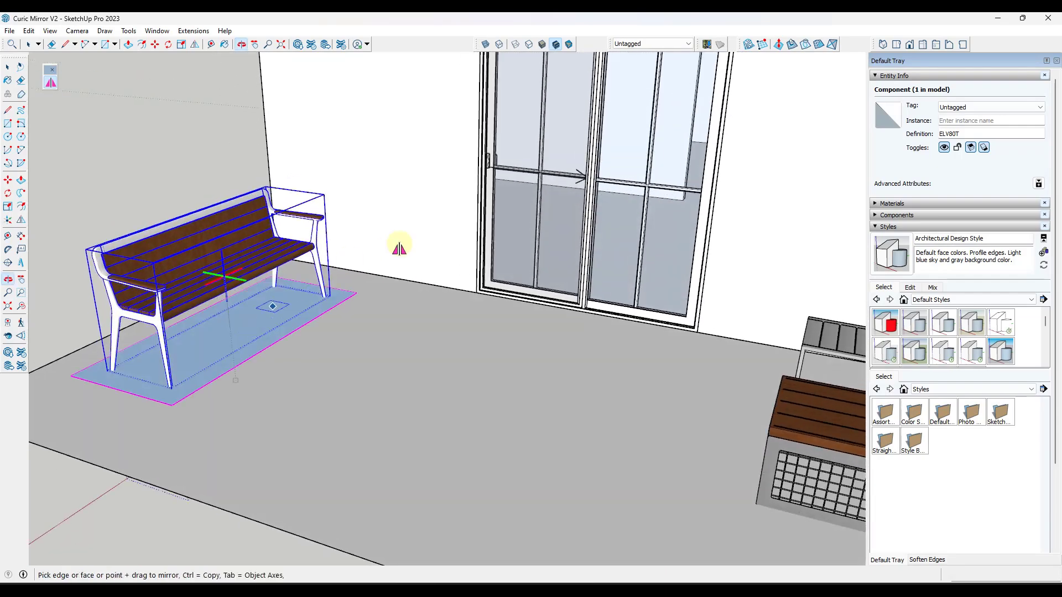
scroll(244, 282, down, 3)
scroll(166, 297, up, 3)
scroll(166, 297, up, 2)
mouse_move(199, 297)
middle_down()
mouse_move(163, 277)
mouse_move(188, 290)
middle_up()
scroll(251, 322, up, 2)
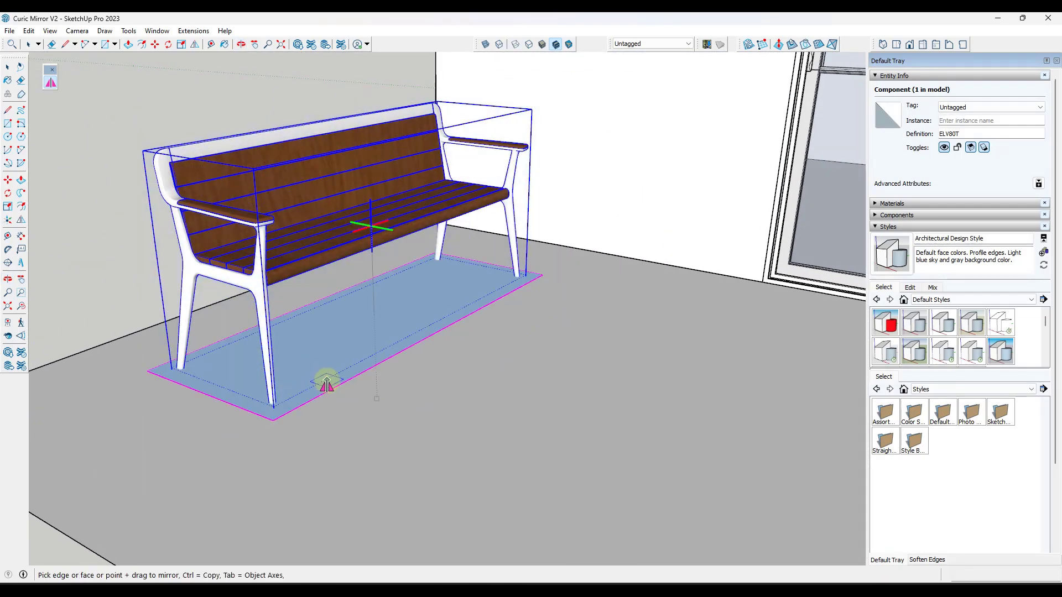
click(330, 384)
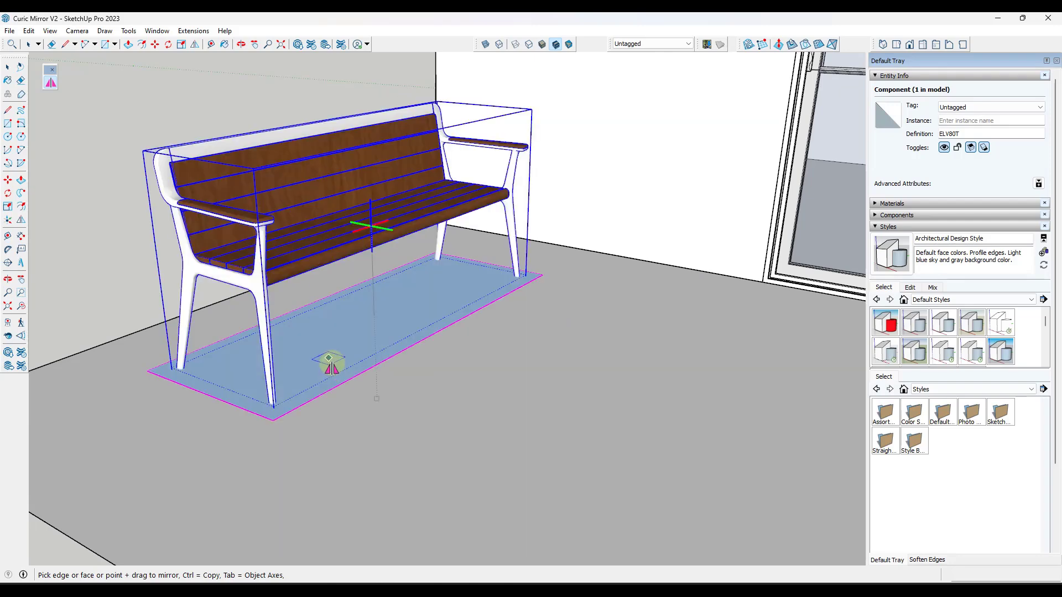
scroll(332, 370, down, 2)
key(space)
middle_drag(327, 361, 424, 373)
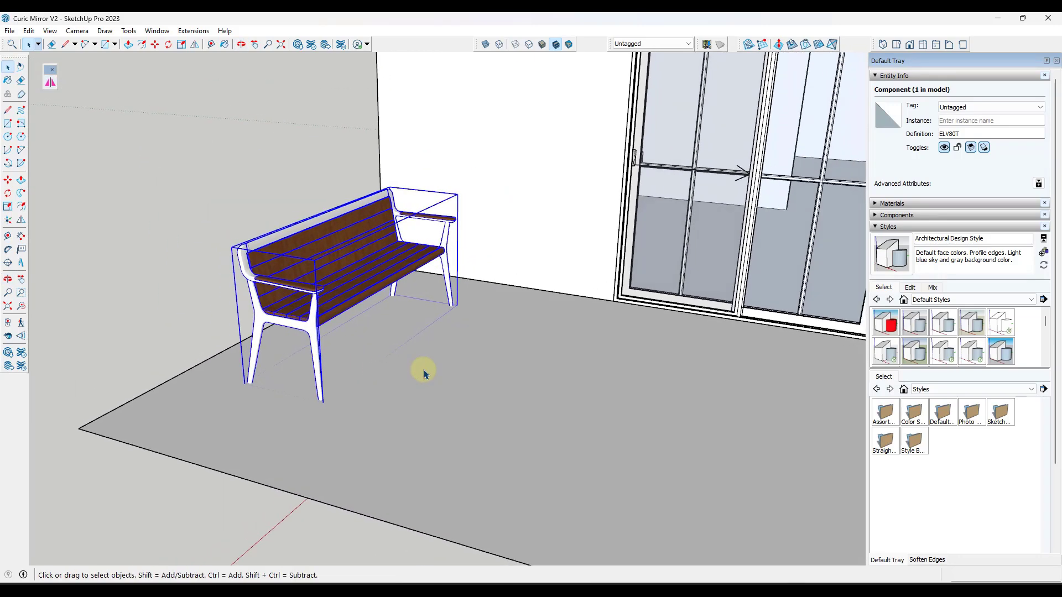
Select the chair beside the wooden-topped table and start Curic Mirror on it
scroll(249, 356, down, 1)
scroll(248, 355, down, 4)
middle_drag(248, 355, 686, 268)
scroll(685, 267, up, 3)
scroll(686, 268, up, 3)
middle_drag(597, 277, 665, 275)
scroll(485, 286, down, 2)
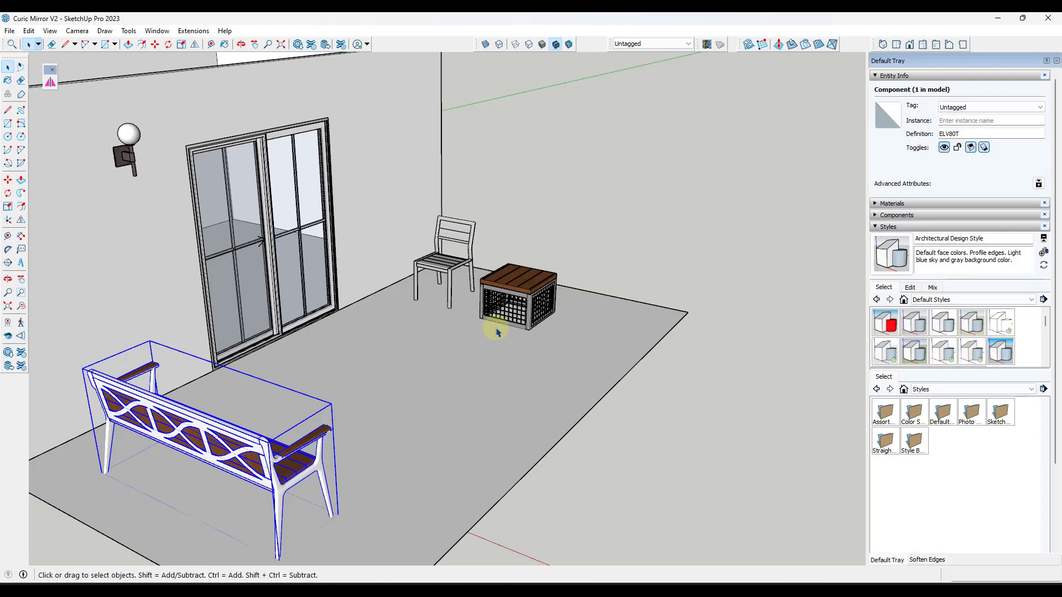
scroll(545, 307, up, 2)
scroll(578, 257, down, 3)
scroll(476, 260, up, 3)
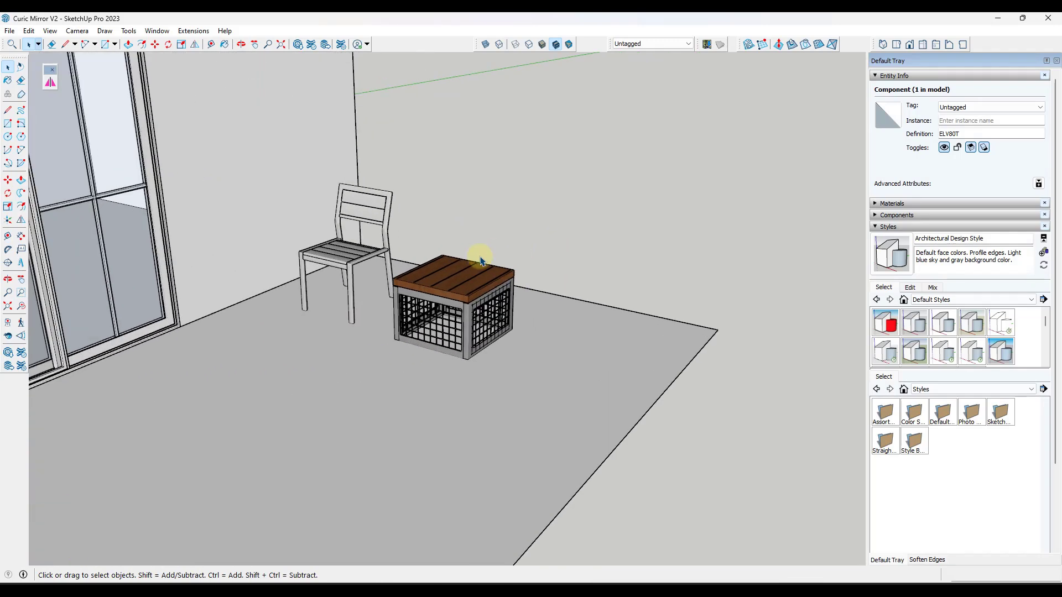
scroll(447, 256, up, 2)
click(296, 274)
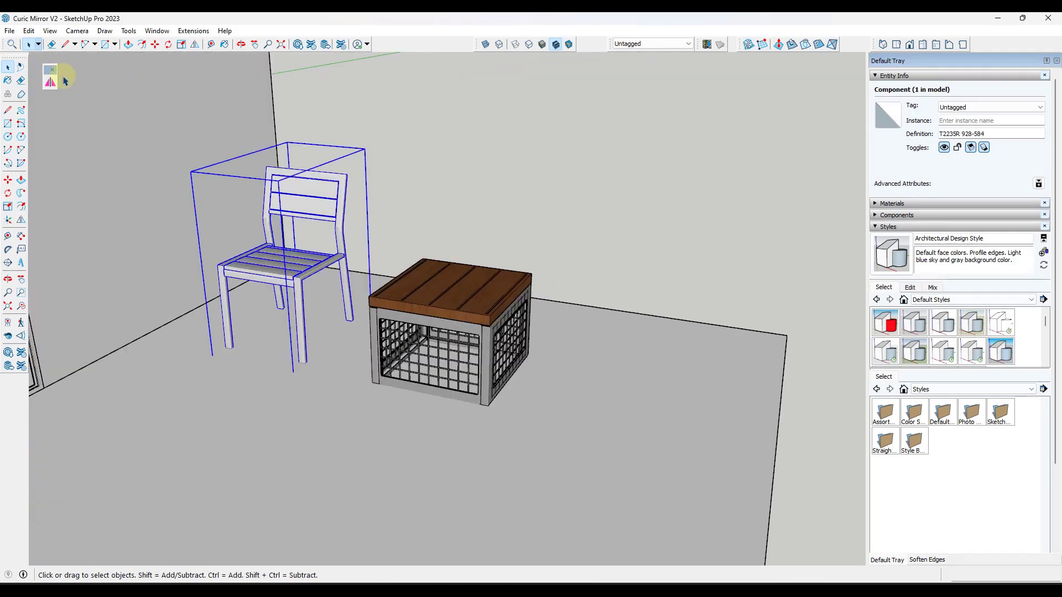
click(50, 83)
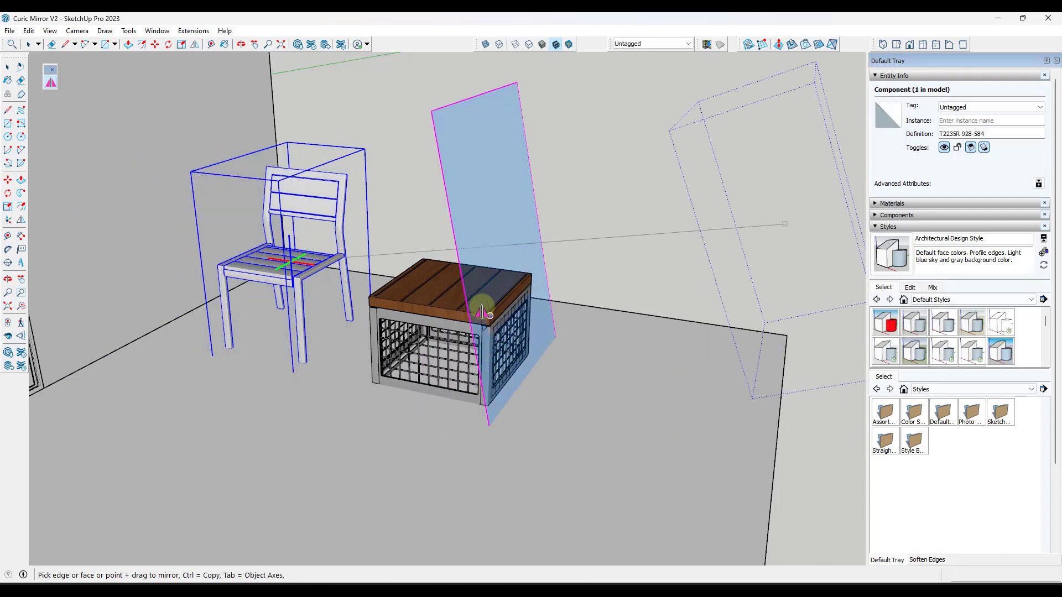
Mirror the chair to the other side of the table about the front top edge's midpoint, and reverse it
click(428, 306)
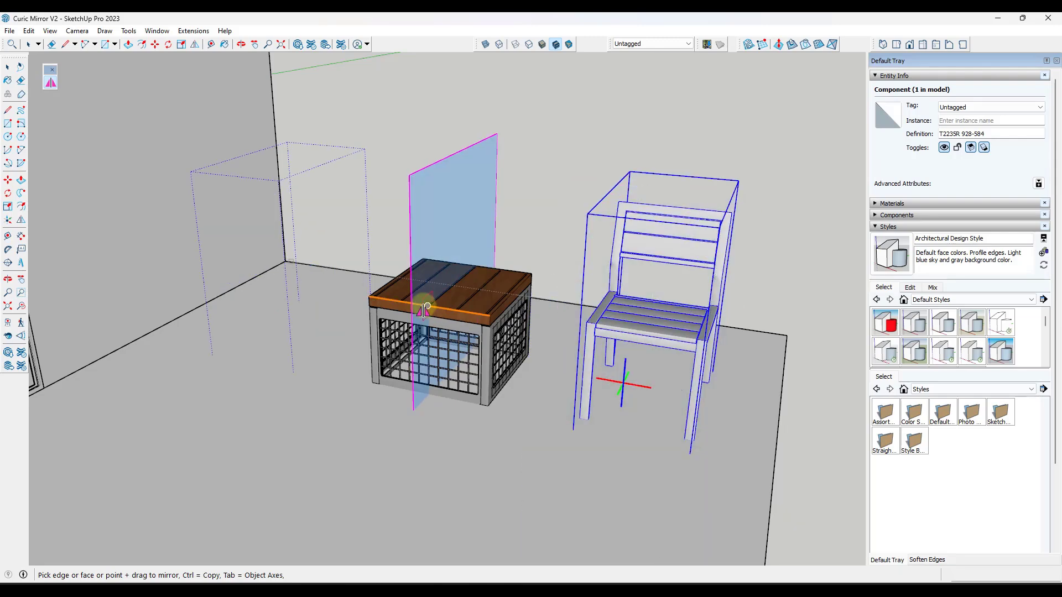
click(427, 306)
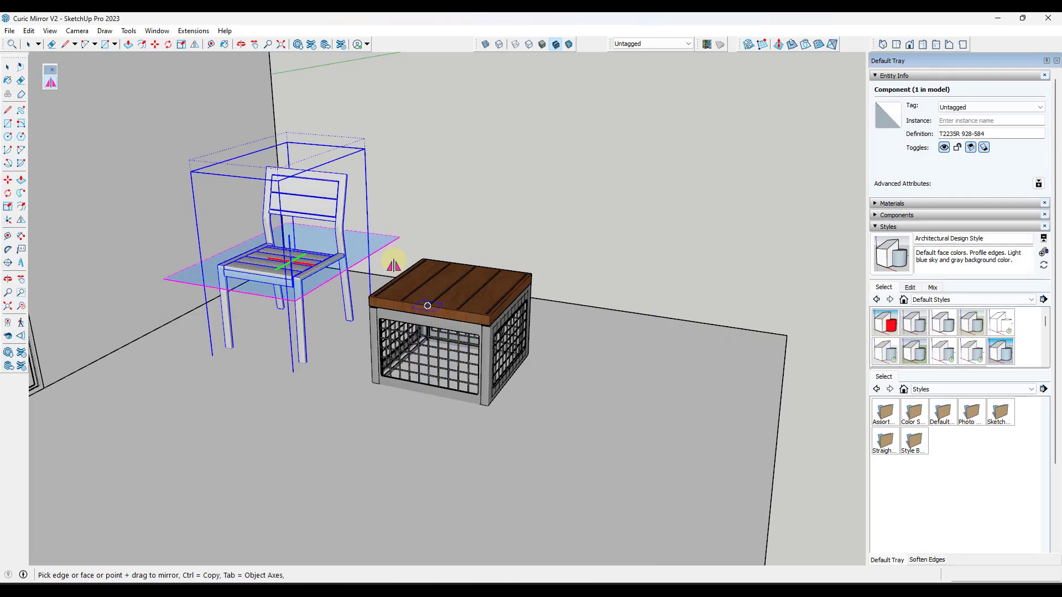
Mirror a copy of the chair to the other side of the table using Midpoint of Edge on the table's front top edge
right_click(430, 307)
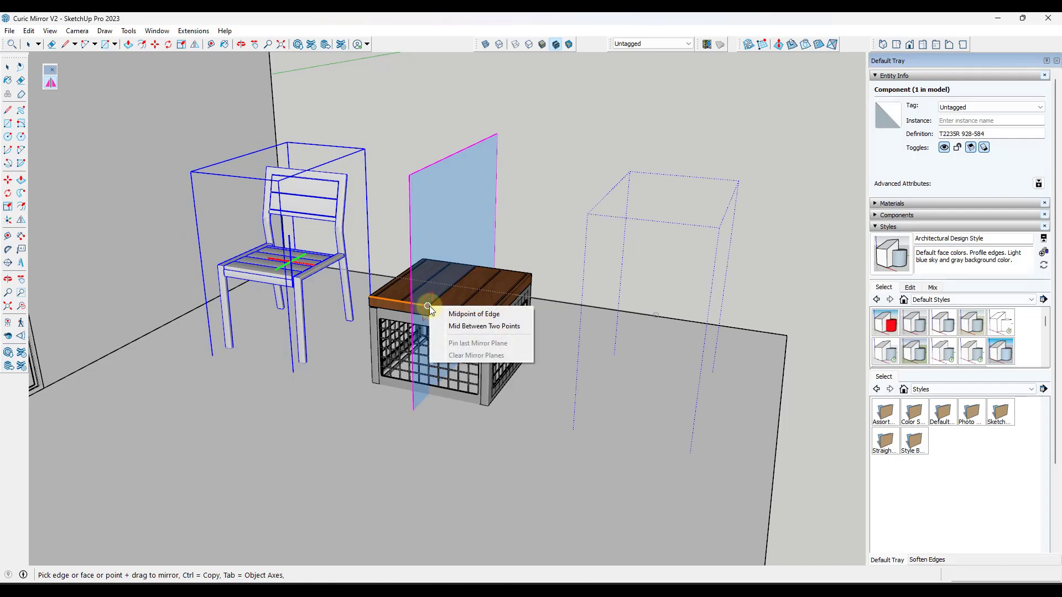
click(469, 314)
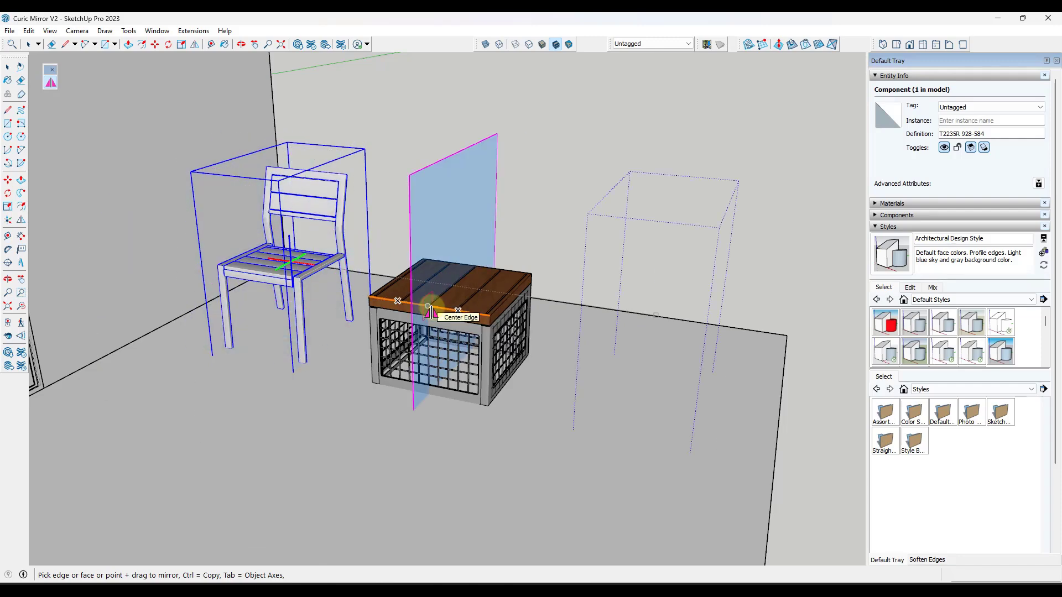
drag(473, 273, 490, 275)
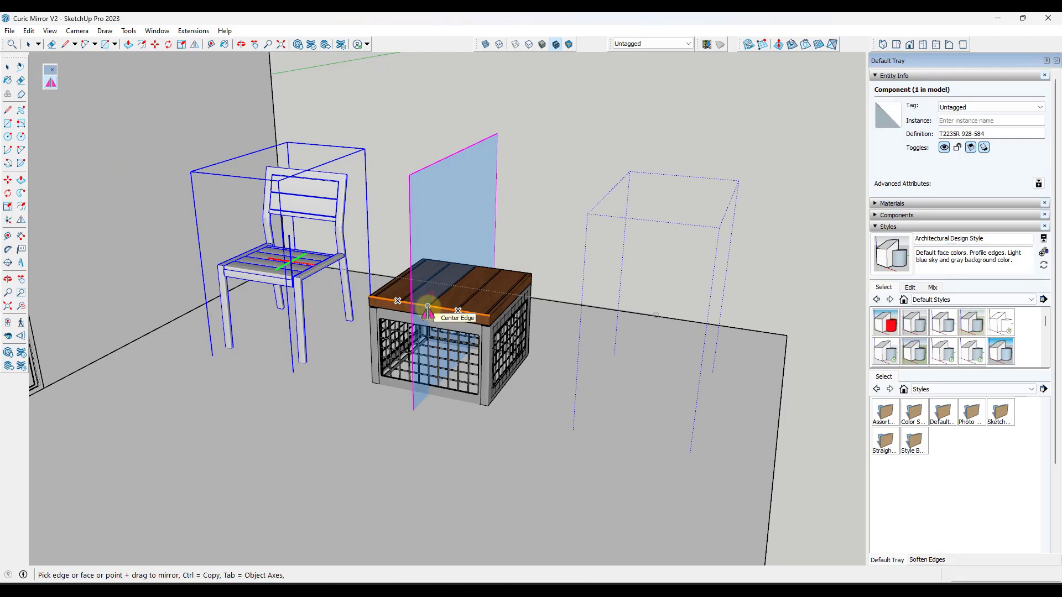
drag(428, 310, 428, 310)
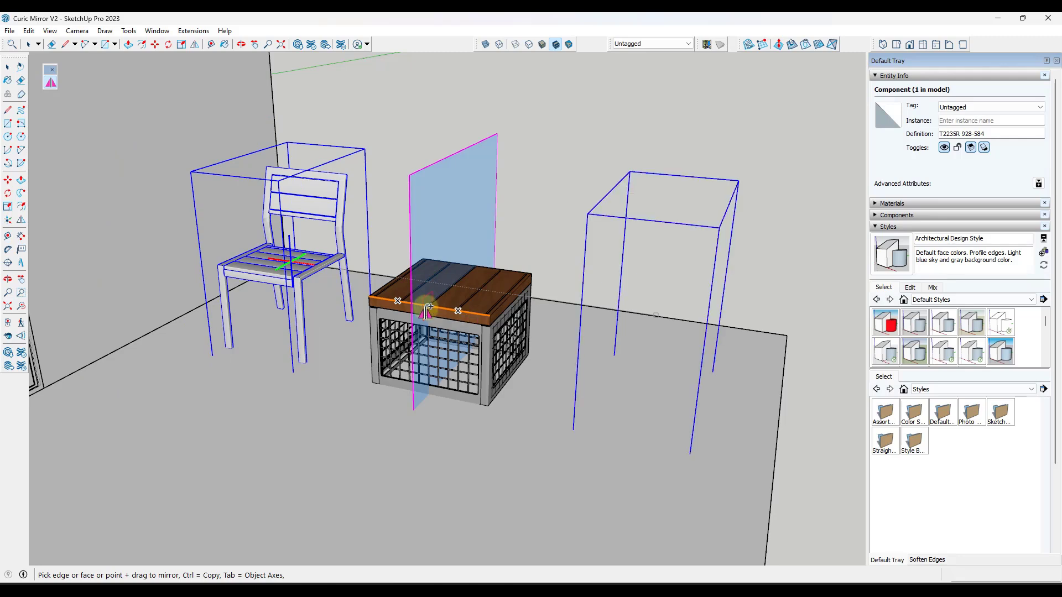
click(434, 306)
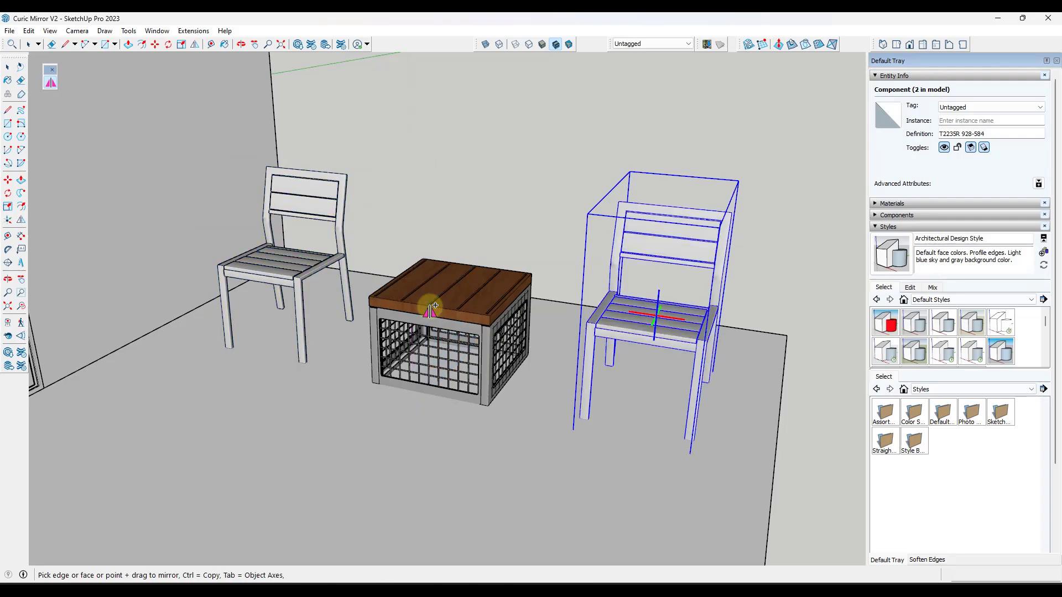
Select both chairs beside the wooden-topped table and start Curic Mirror on them
middle_drag(575, 294, 450, 291)
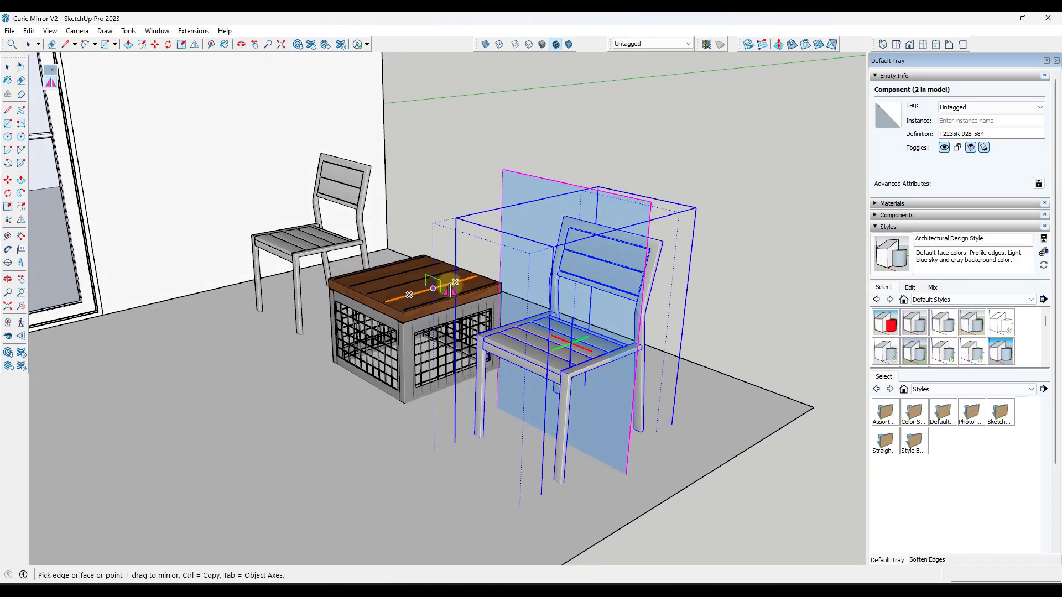
scroll(422, 285, down, 5)
mouse_move(379, 299)
middle_down()
mouse_move(306, 308)
mouse_move(372, 312)
middle_up()
key(space)
click(362, 270)
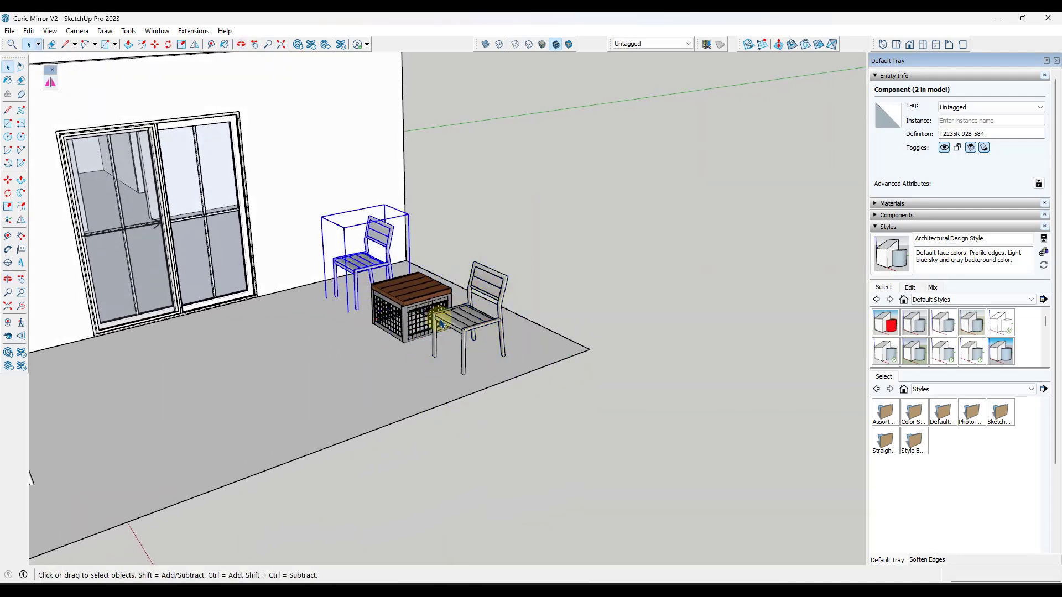
shift+click(441, 323)
scroll(365, 308, down, 3)
scroll(352, 312, up, 3)
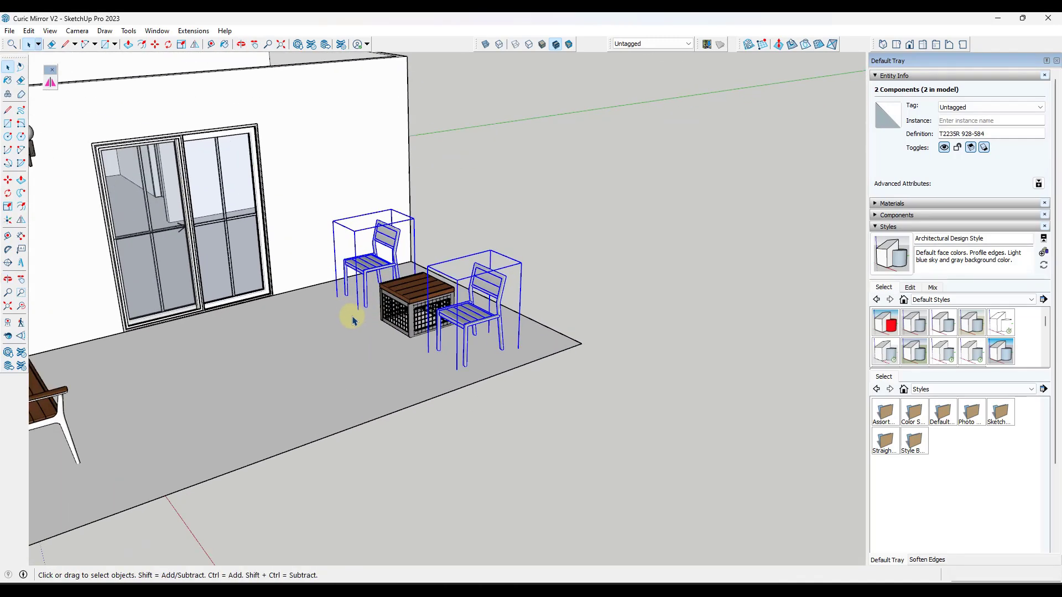
scroll(354, 320, up, 2)
scroll(372, 320, down, 3)
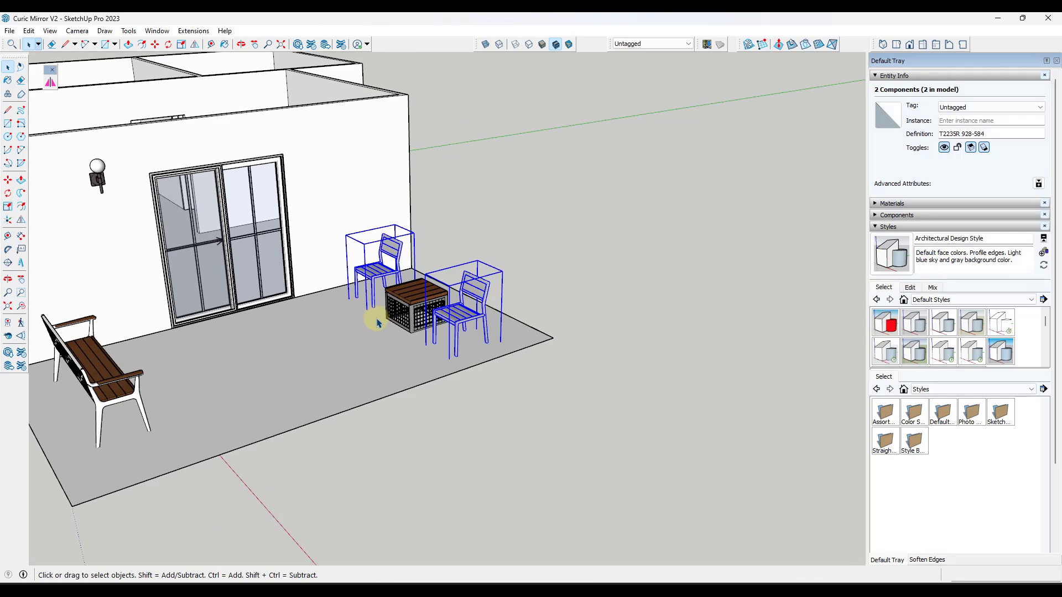
click(51, 83)
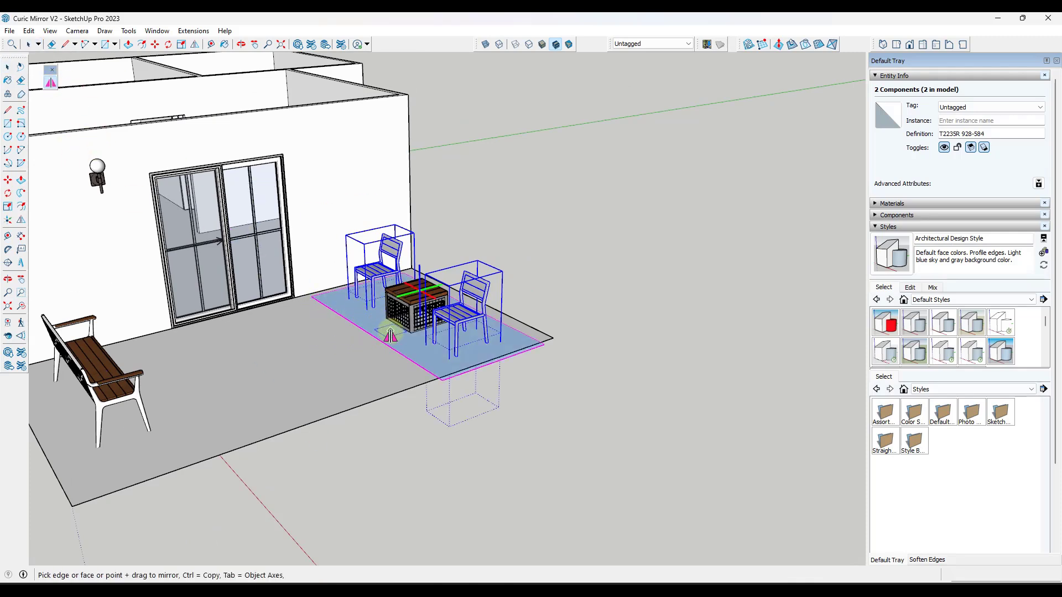
Mirror a copy of both chairs along the green axis to the bench end of the patio, and clear the selection
drag(390, 331, 369, 407)
drag(254, 393, 258, 368)
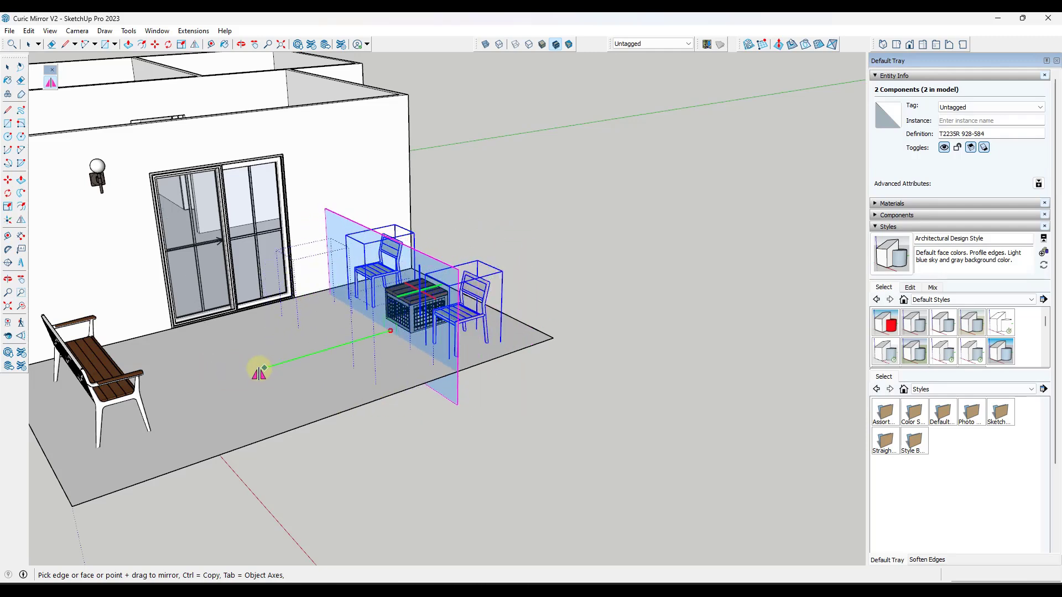
key(Escape)
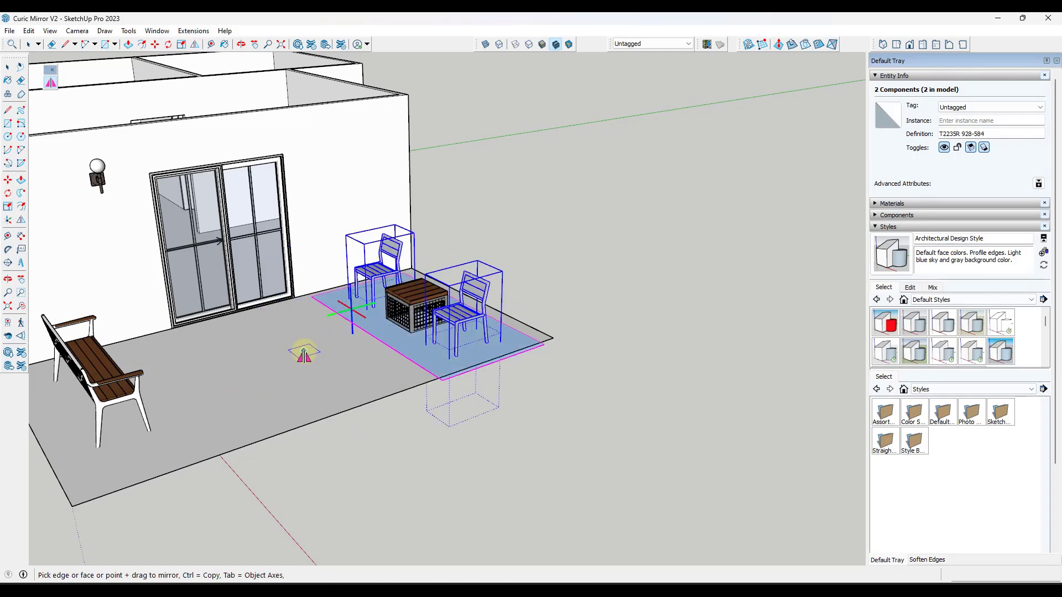
drag(303, 351, 197, 383)
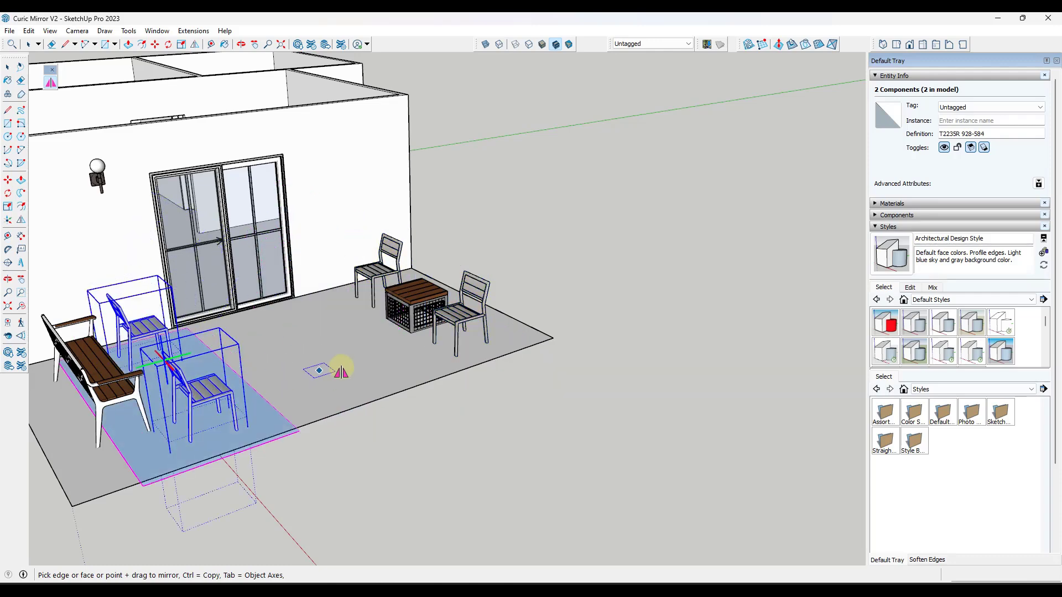
middle_drag(401, 332, 213, 326)
scroll(238, 314, down, 1)
key(space)
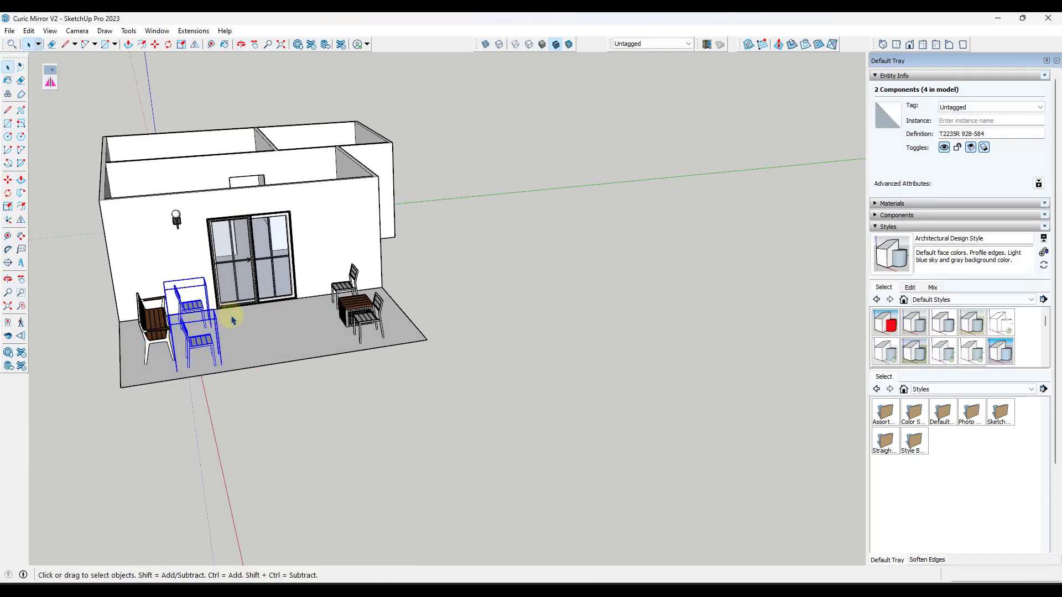
key(Escape)
Draw a 6' line on the wall above the sliding door, matching its width, and erase the short vertical connecting edge
scroll(334, 299, up, 3)
scroll(334, 299, up, 5)
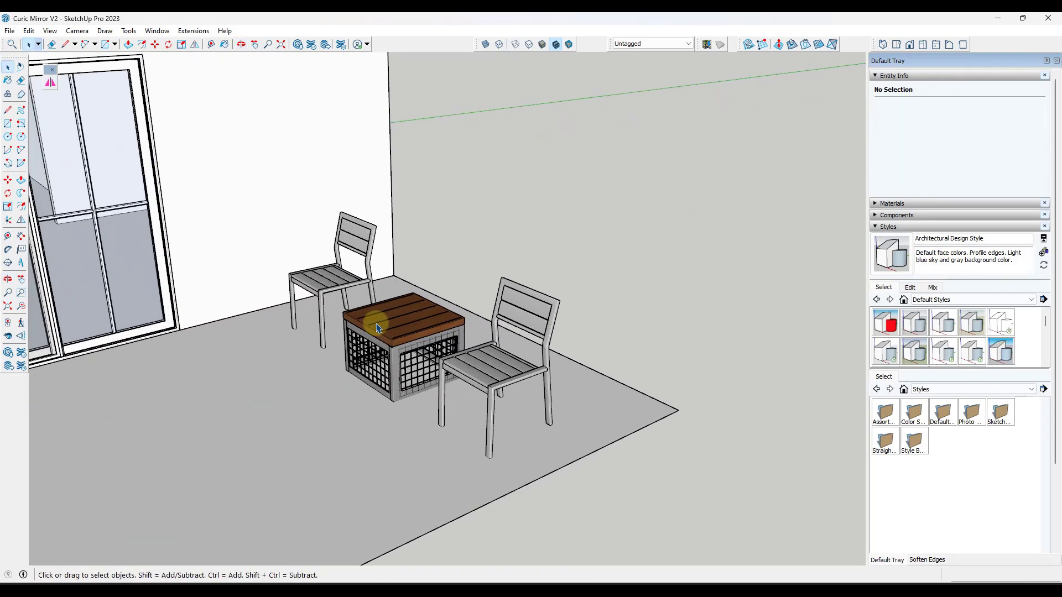
scroll(459, 339, down, 2)
scroll(459, 338, down, 5)
scroll(124, 224, up, 6)
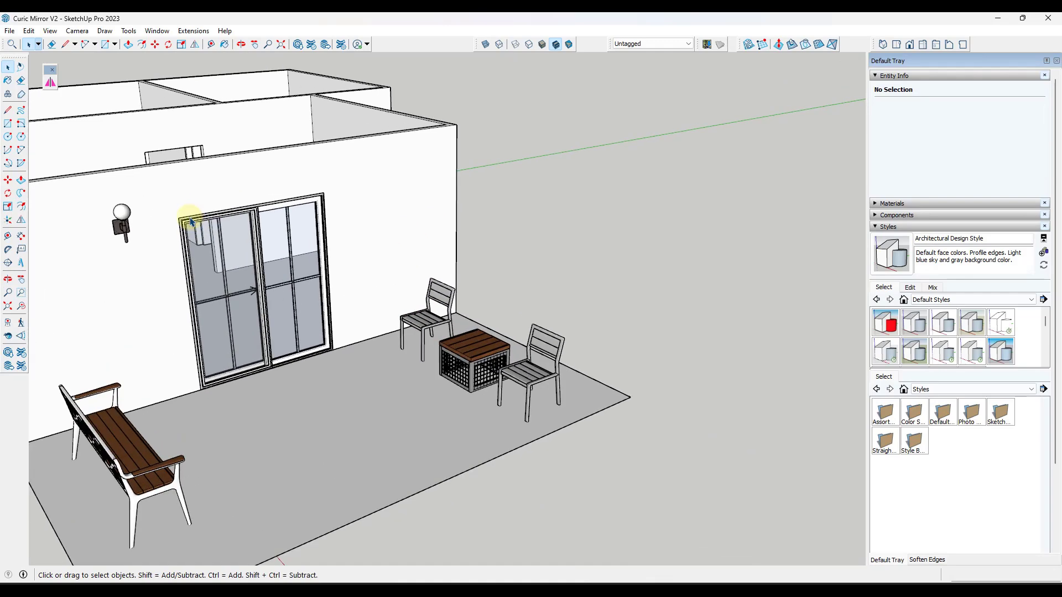
scroll(178, 213, up, 1)
scroll(318, 206, down, 2)
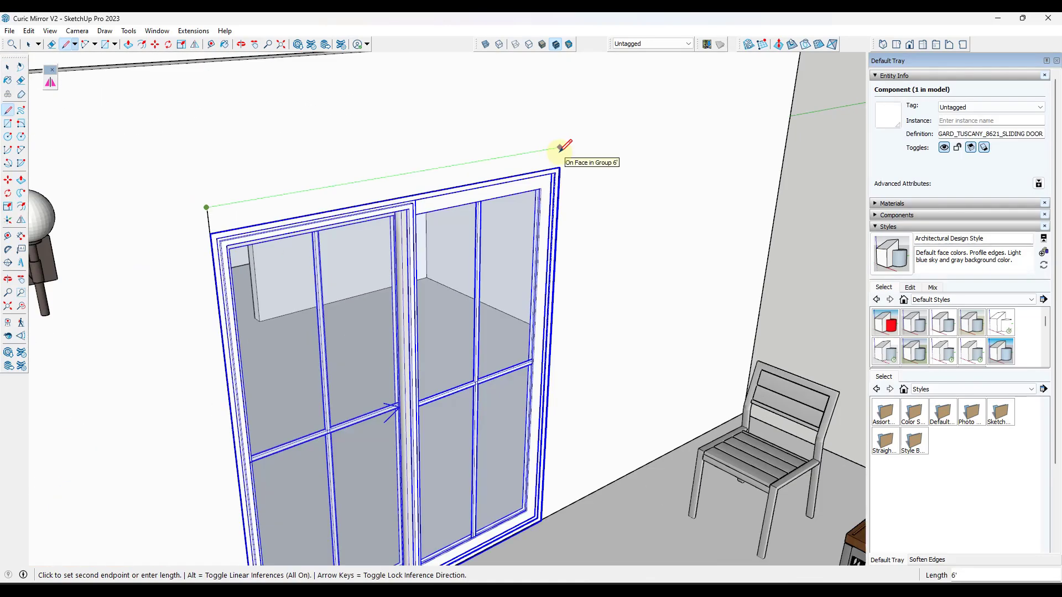
click(560, 147)
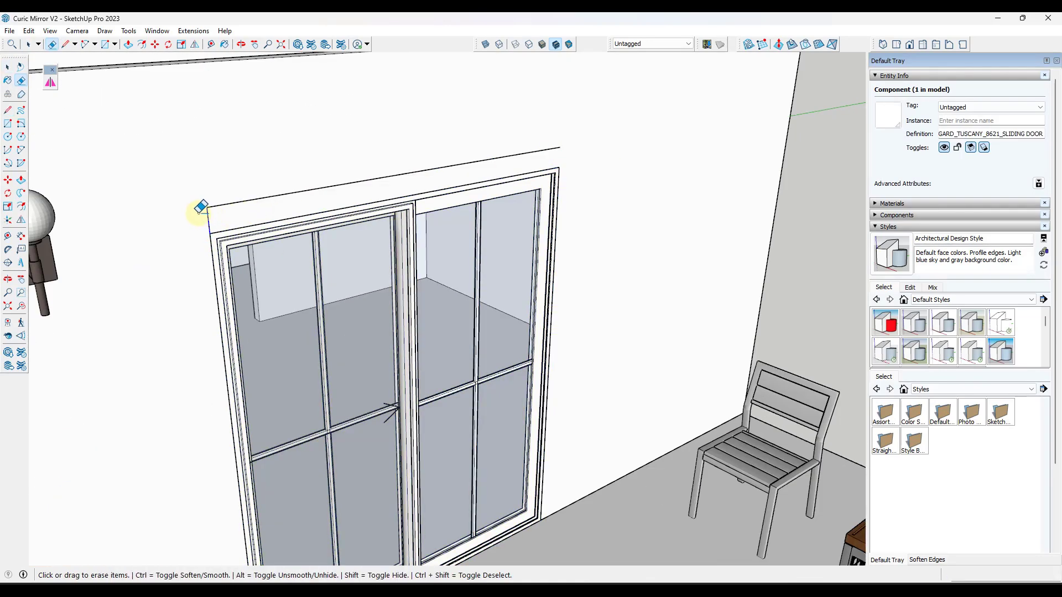
key(space)
Divide the line above the sliding door into five equal segments
right_click(247, 206)
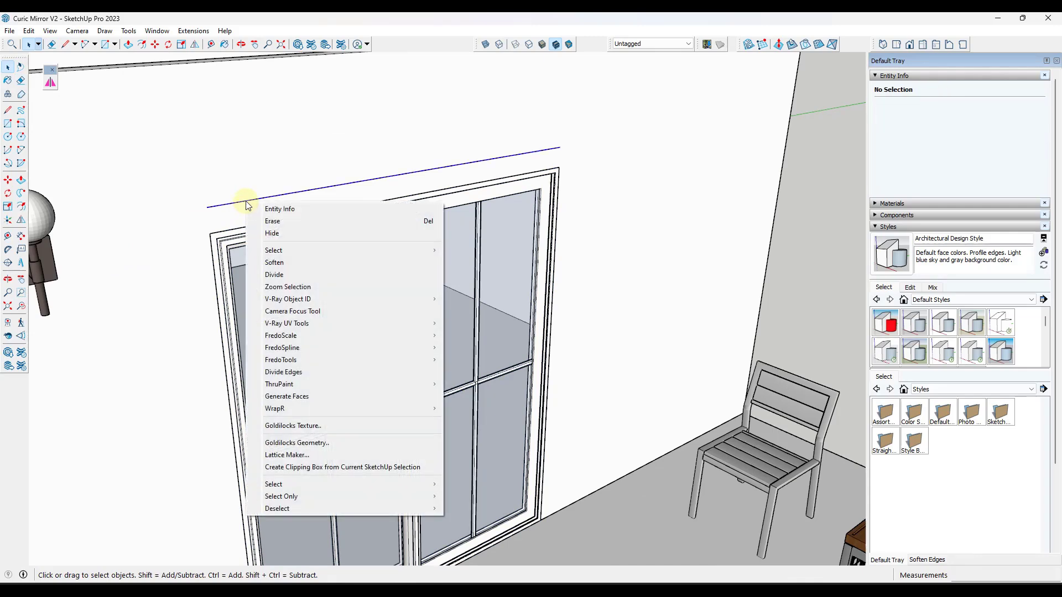
click(267, 275)
click(351, 191)
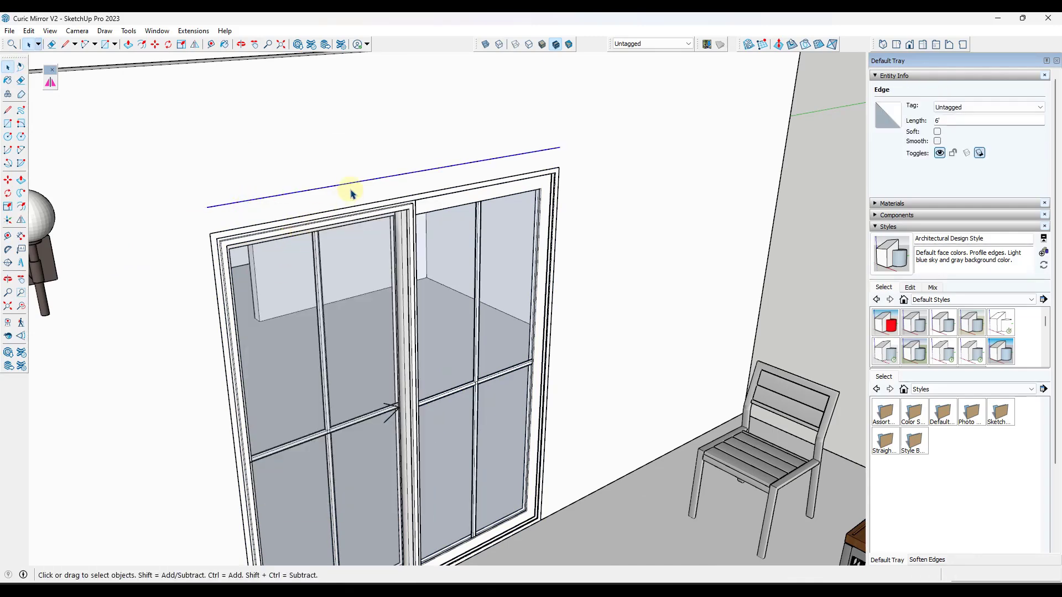
Select the wall sconce beside the sliding door and start Curic Mirror on it
scroll(399, 188, down, 5)
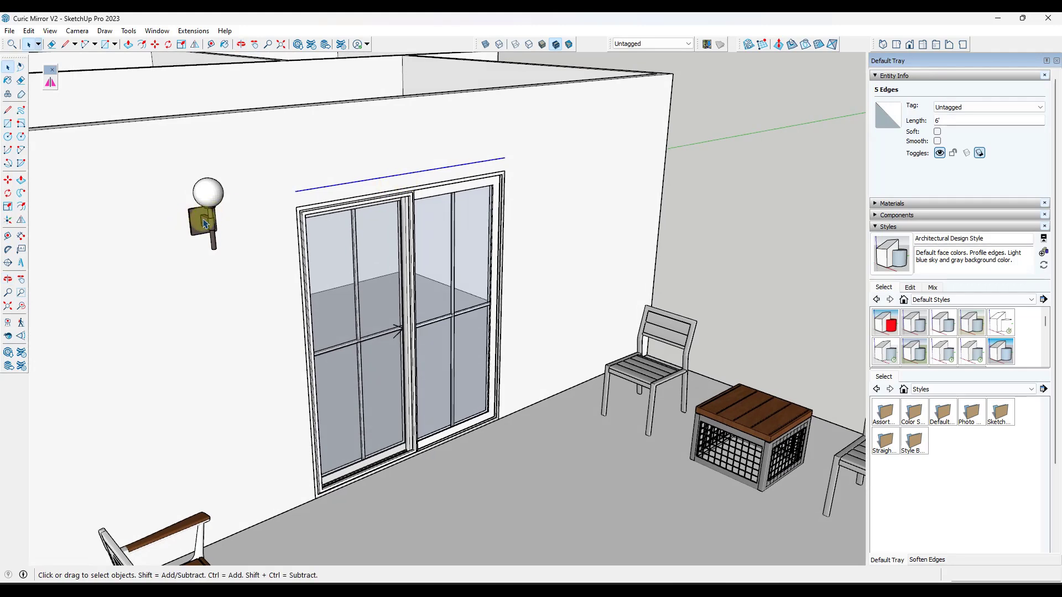
click(50, 81)
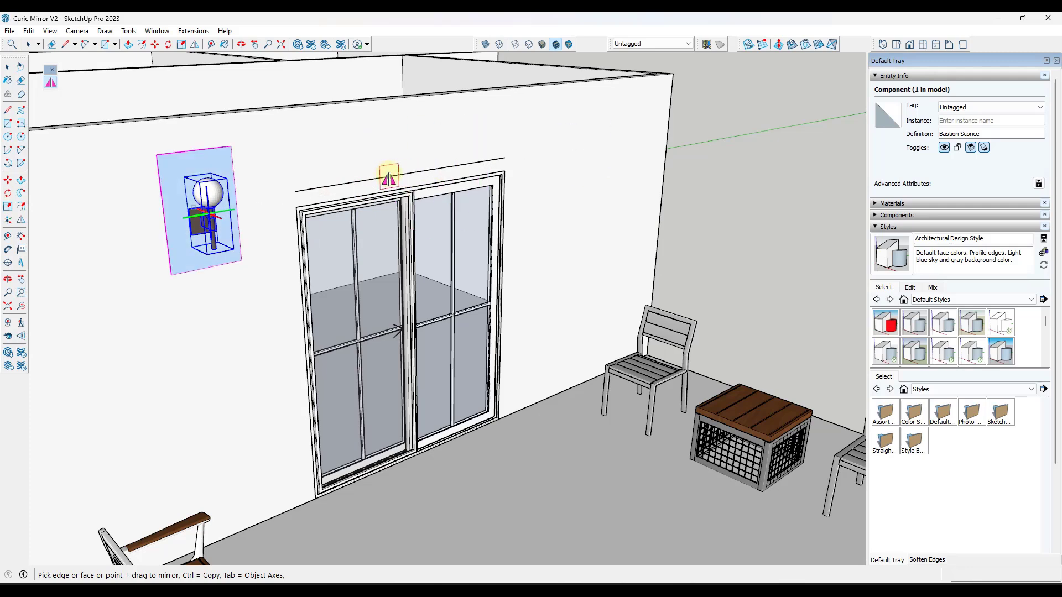
key(space)
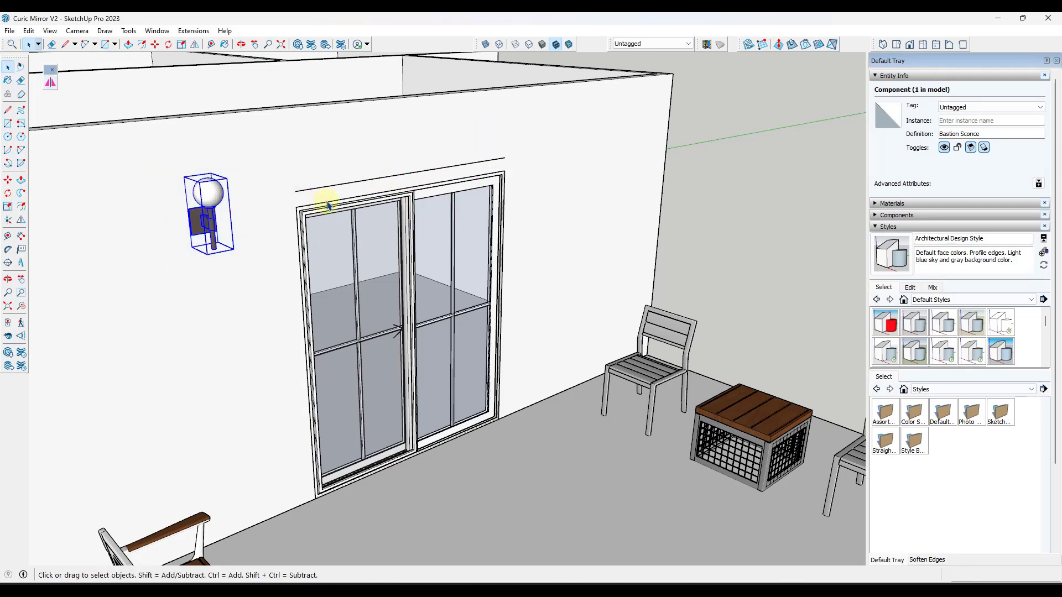
click(51, 84)
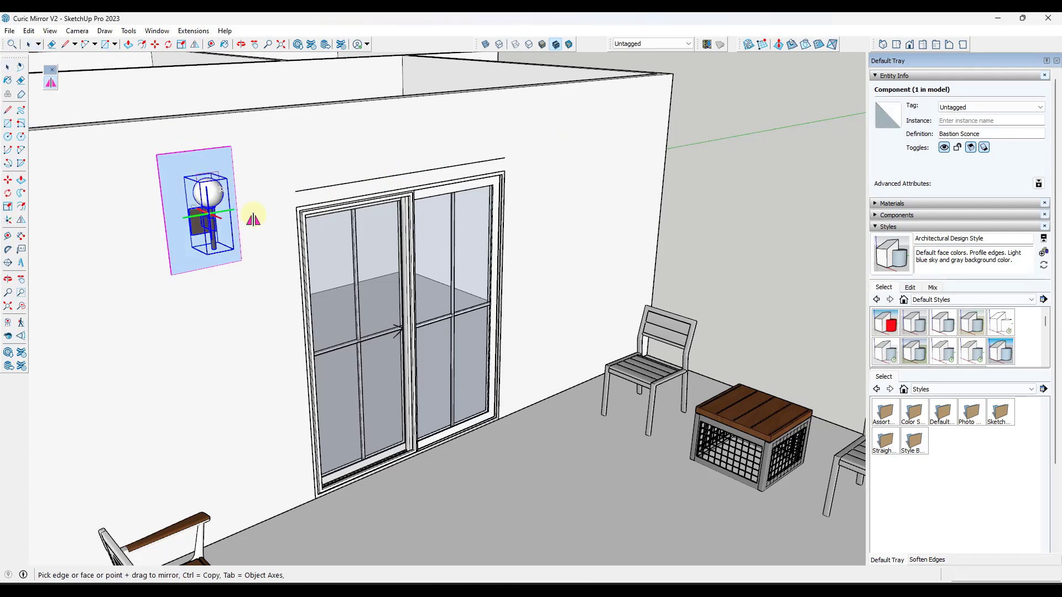
Mirror a copy of the sconce to the door's other side using Mid Between Two Points on the ends of the line above the door
right_click(271, 211)
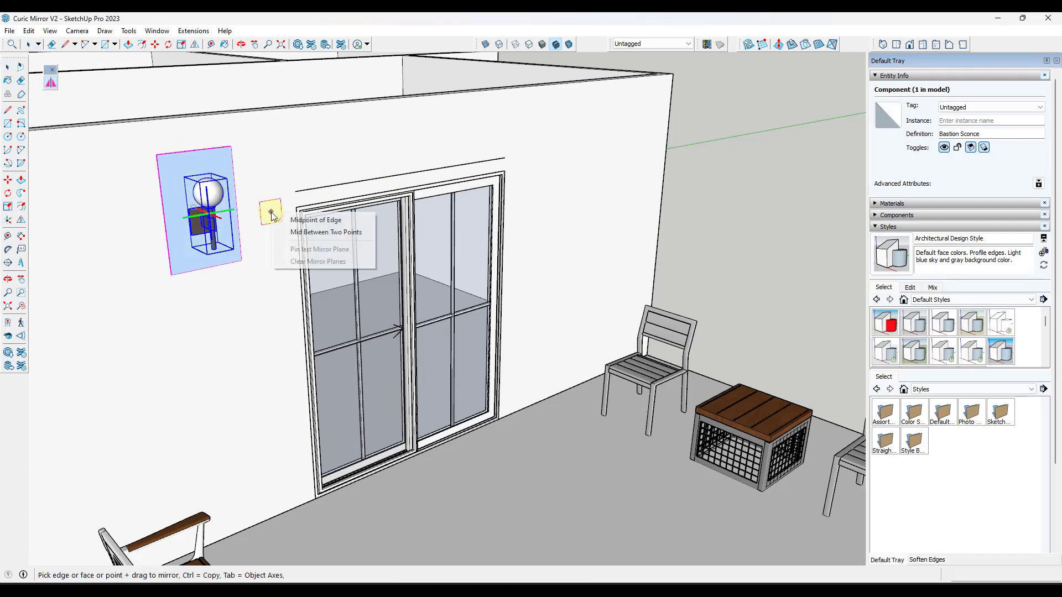
click(340, 232)
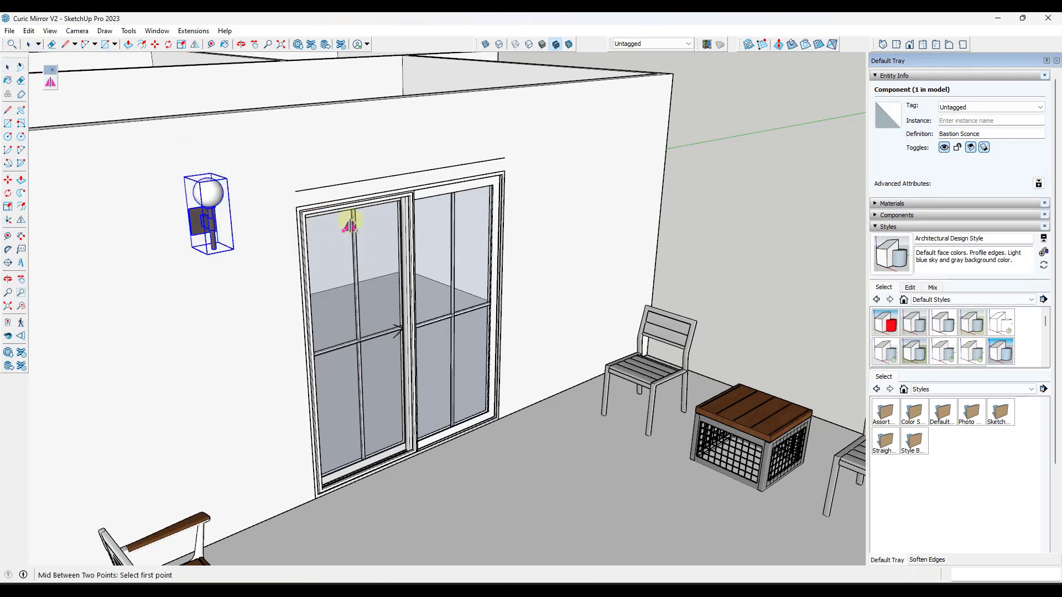
click(296, 192)
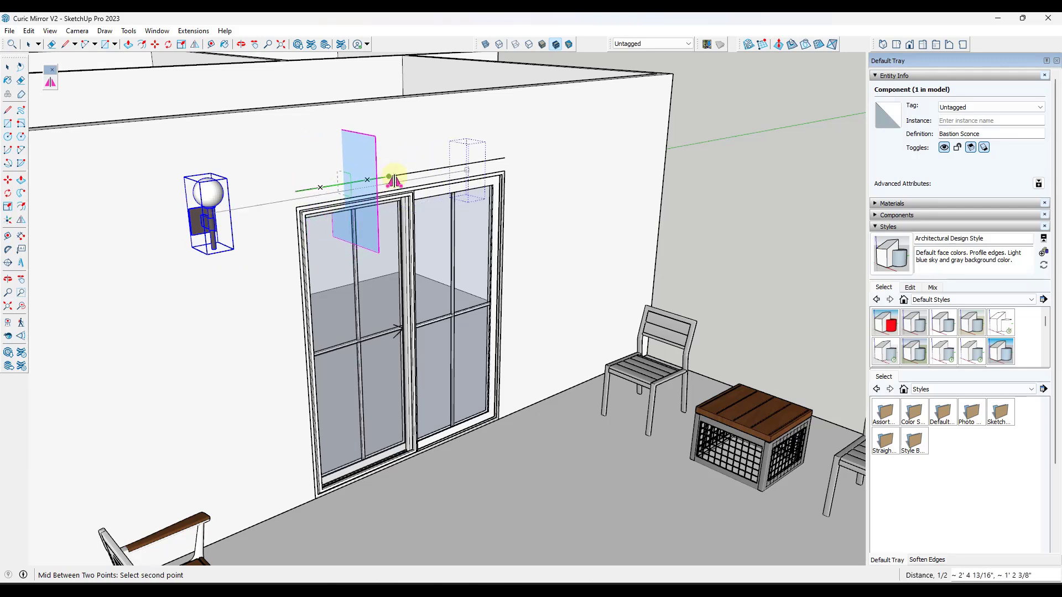
click(505, 161)
click(505, 160)
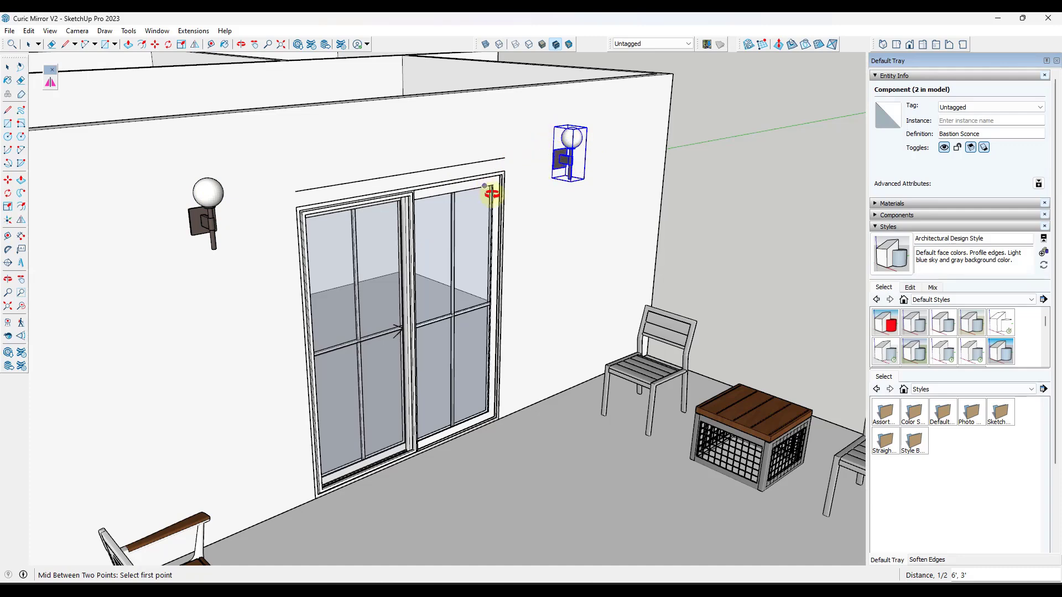
Flip the selected interior door to swing into the other room by mirroring it about the midpoint of the jamb's bottom edge
scroll(486, 204, down, 3)
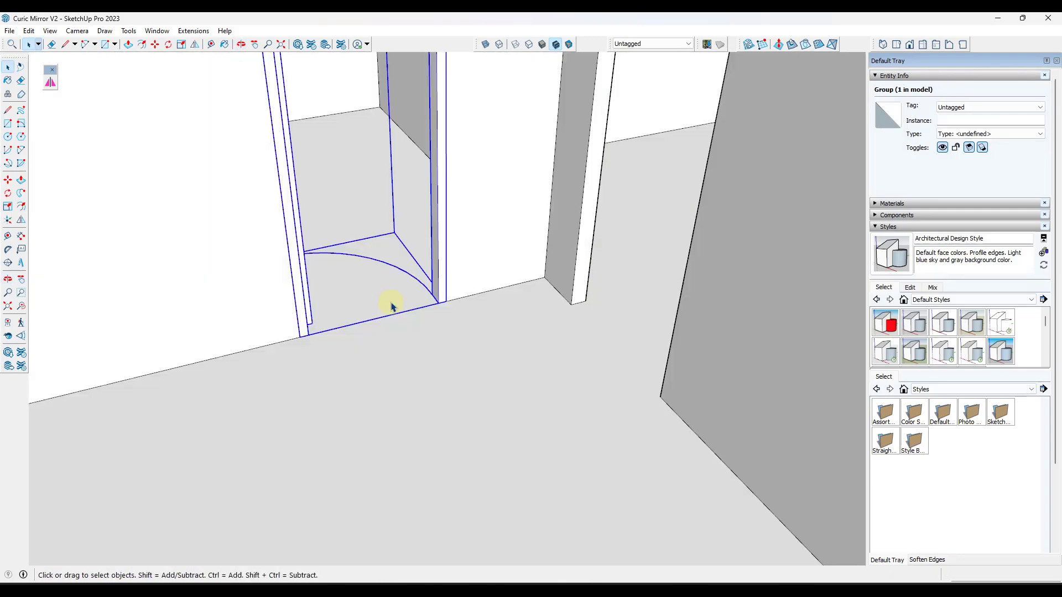
scroll(445, 304, down, 3)
scroll(446, 304, up, 2)
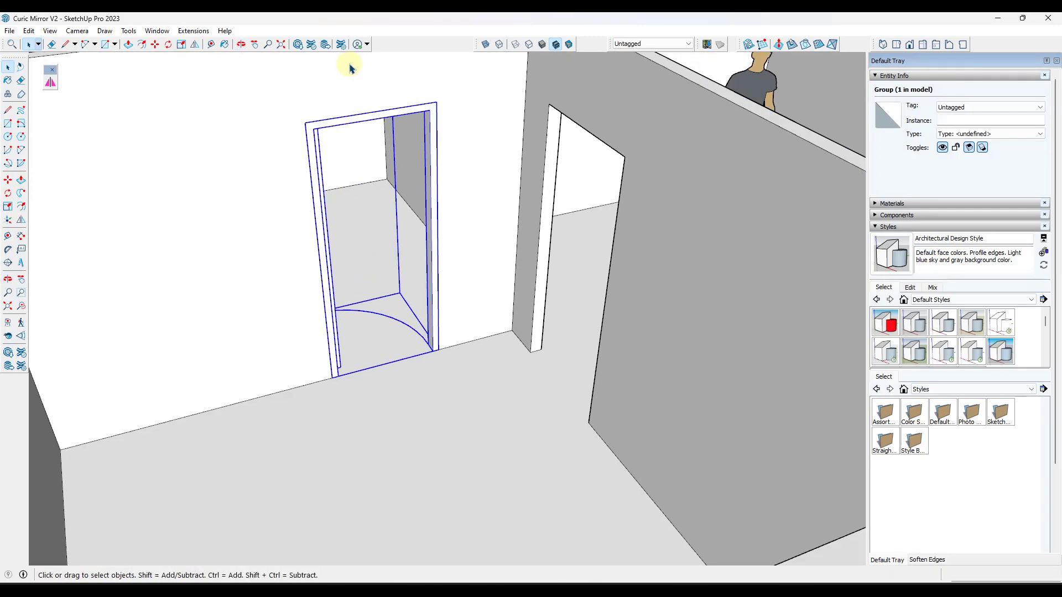
scroll(387, 244, up, 3)
mouse_move(387, 244)
middle_down()
mouse_move(225, 244)
mouse_move(370, 244)
middle_up()
scroll(333, 349, up, 3)
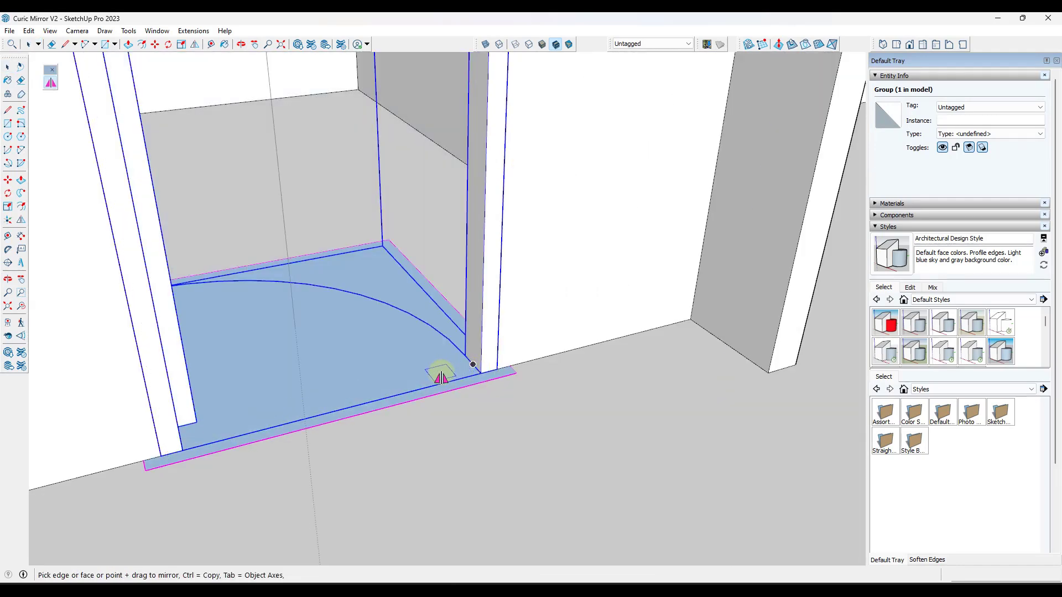
click(473, 364)
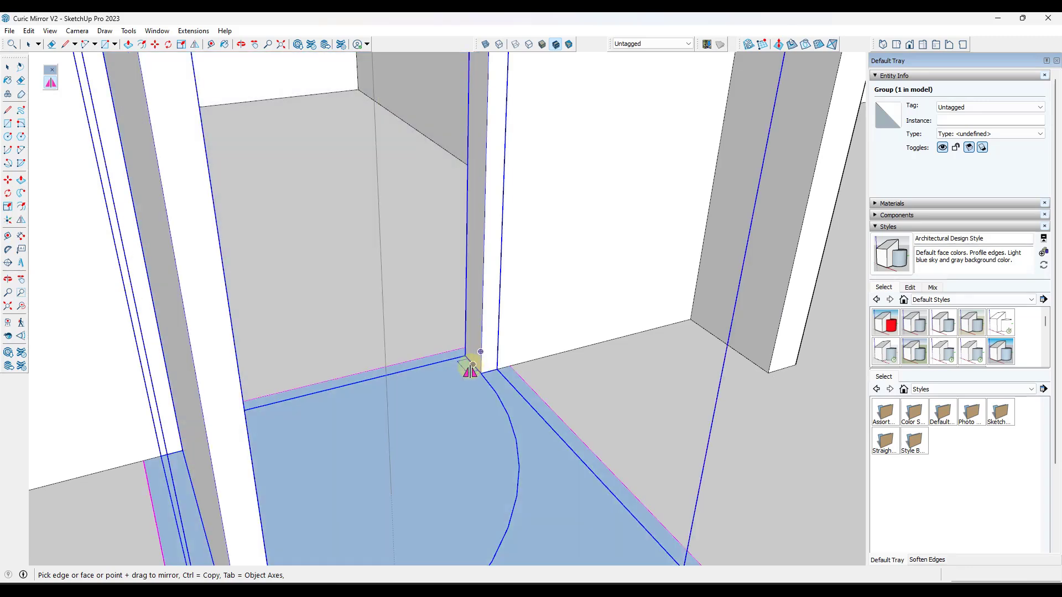
Pin the last mirror plane, the one running through the jamb's thickness, with Pin last Mirror Plane
scroll(471, 369, up, 2)
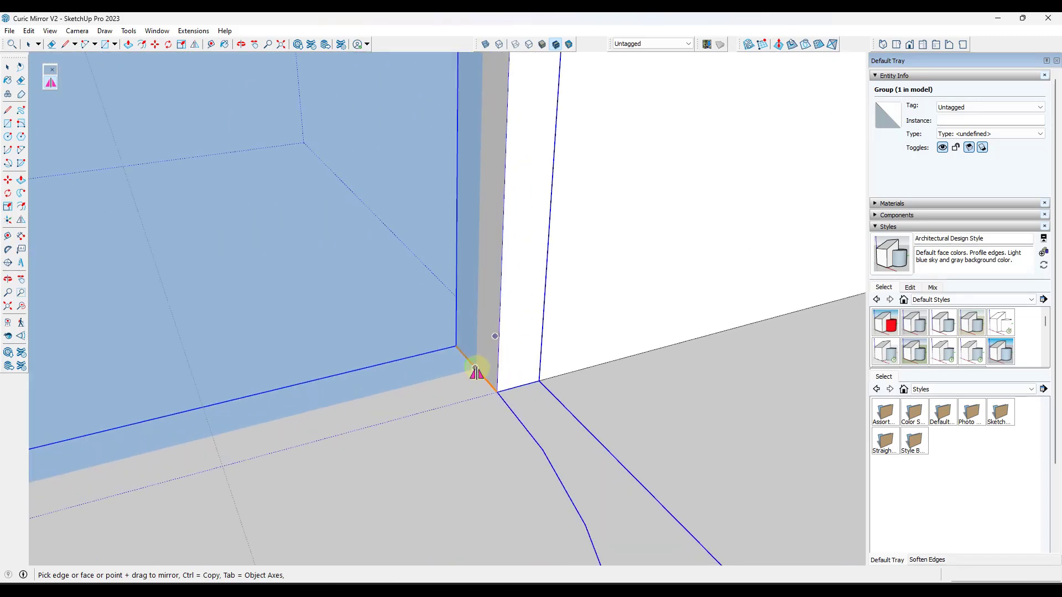
scroll(468, 370, down, 5)
middle_drag(454, 368, 420, 387)
scroll(438, 377, up, 2)
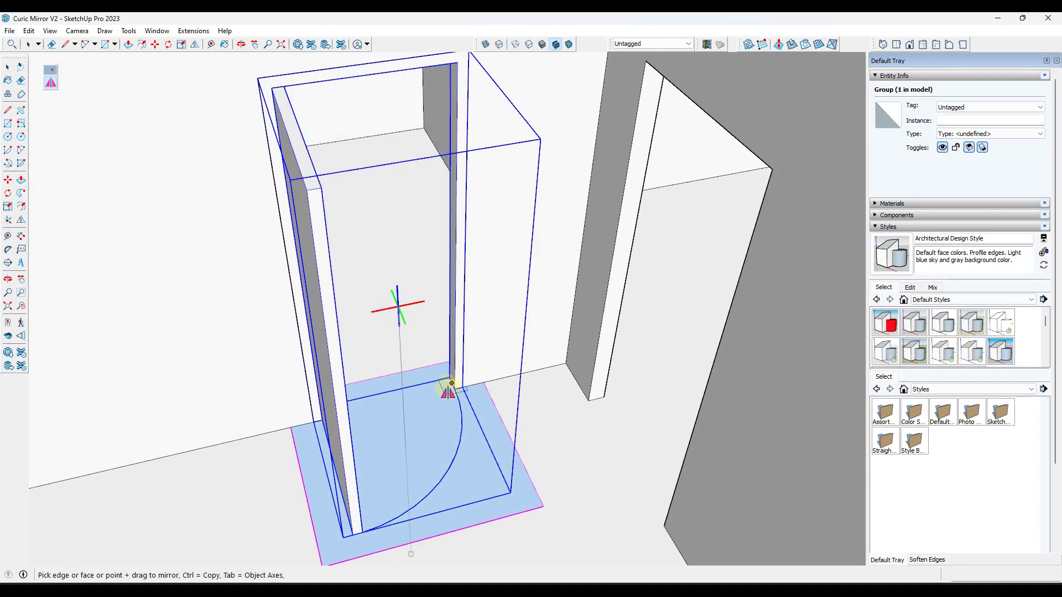
right_click(450, 384)
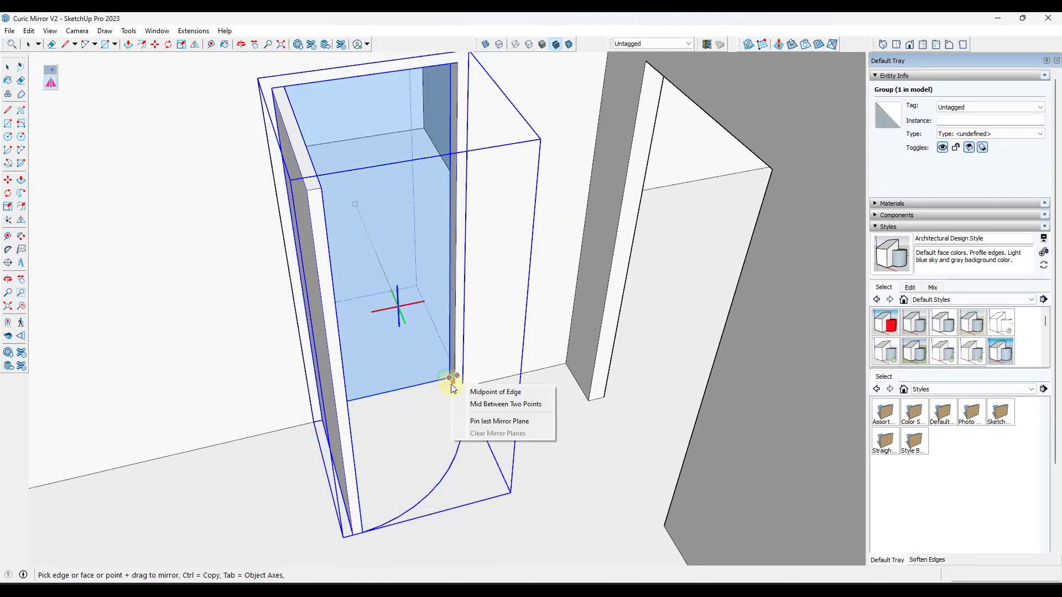
click(495, 422)
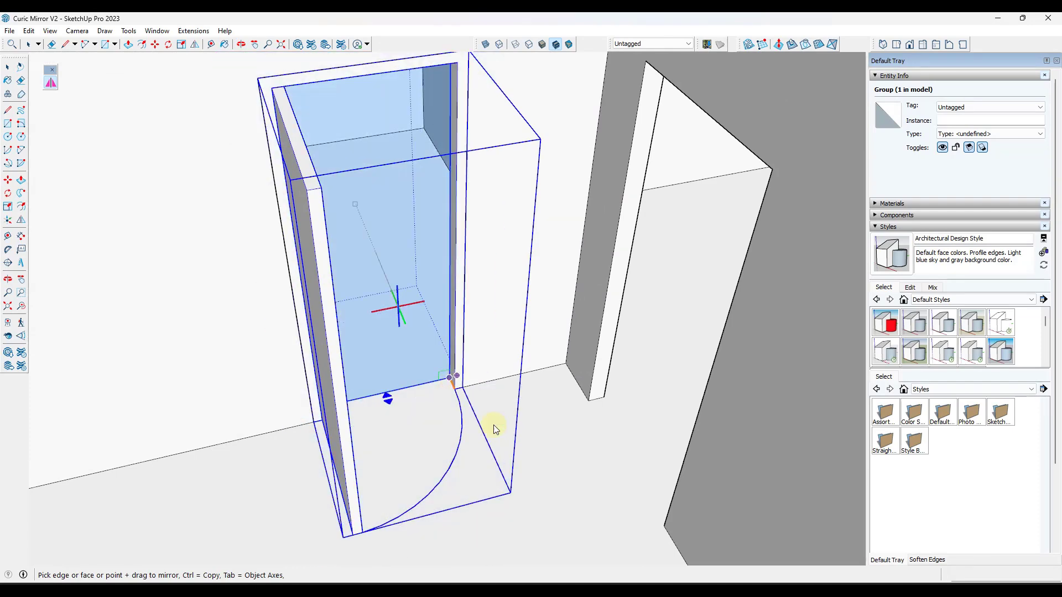
Flip the door's swing to the room behind the wall using the pinned mirror plane
scroll(396, 408, up, 4)
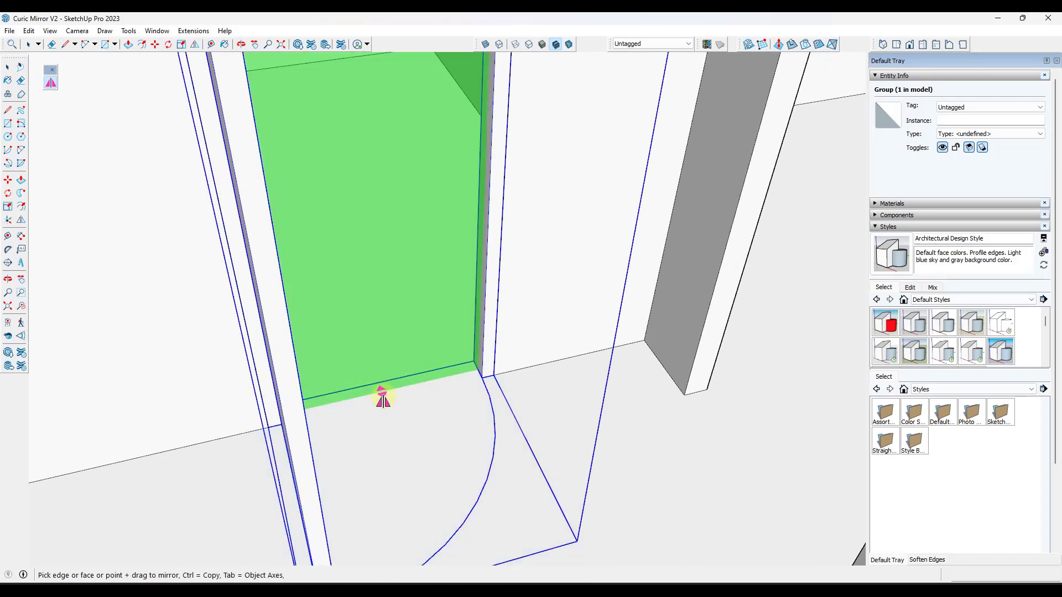
scroll(383, 398, down, 4)
scroll(412, 401, up, 4)
click(401, 400)
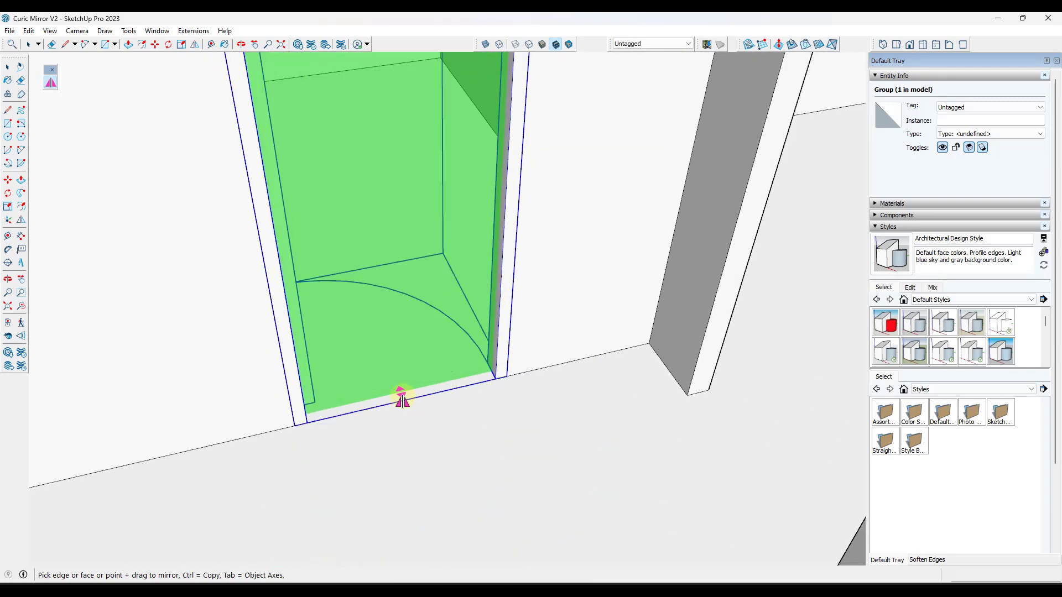
click(402, 397)
mouse_move(403, 398)
middle_down()
mouse_move(417, 387)
mouse_move(398, 415)
middle_up()
scroll(398, 414, down, 4)
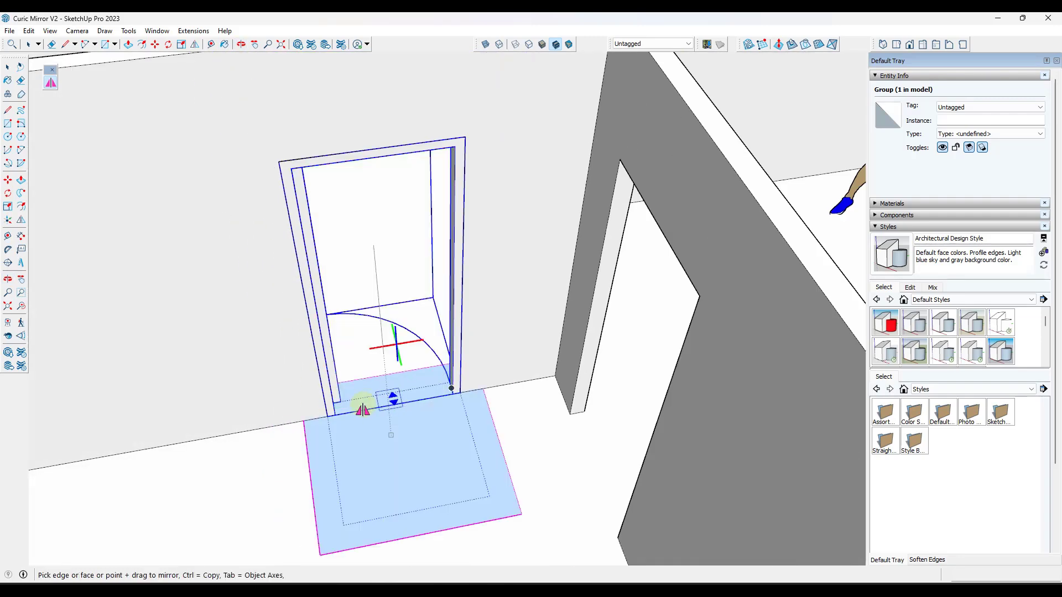
Reverse the door's hinge side by mirroring it with Midpoint of Edge on the frame's top edge
scroll(355, 408, up, 4)
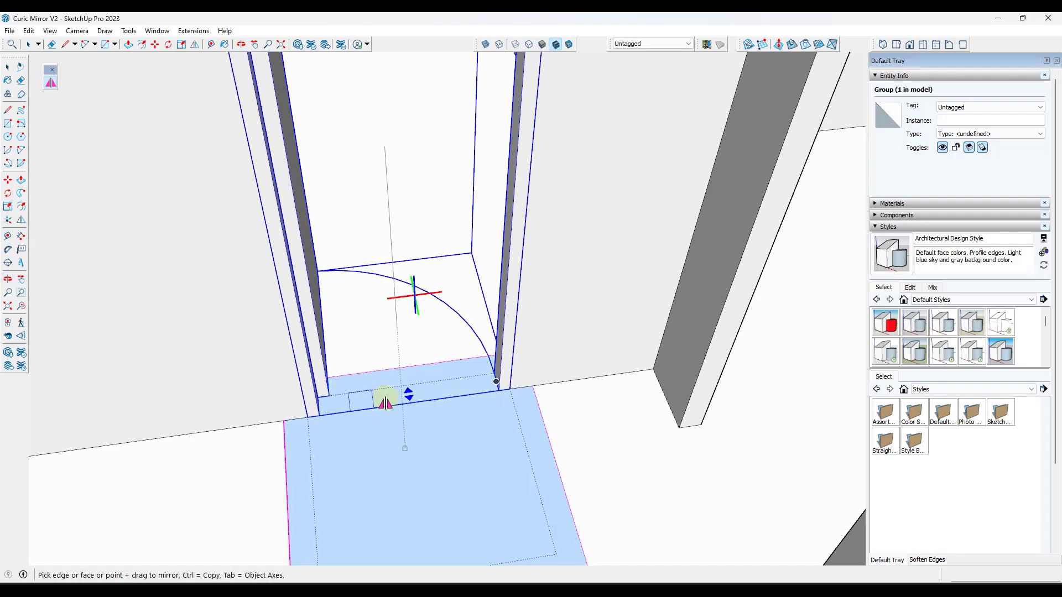
scroll(319, 410, up, 1)
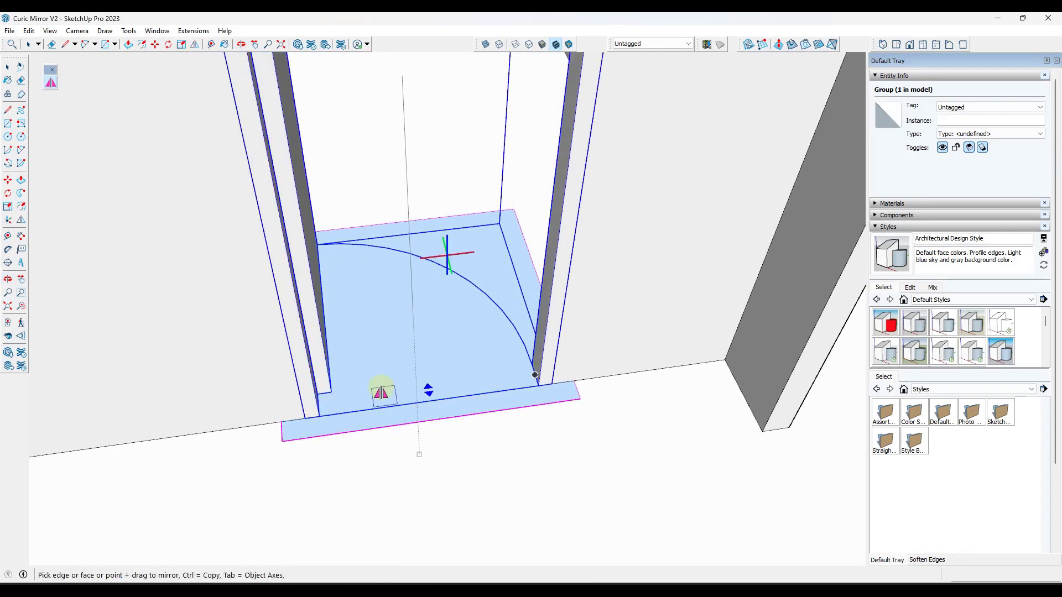
middle_drag(377, 392, 408, 403)
scroll(408, 403, down, 4)
scroll(415, 415, up, 3)
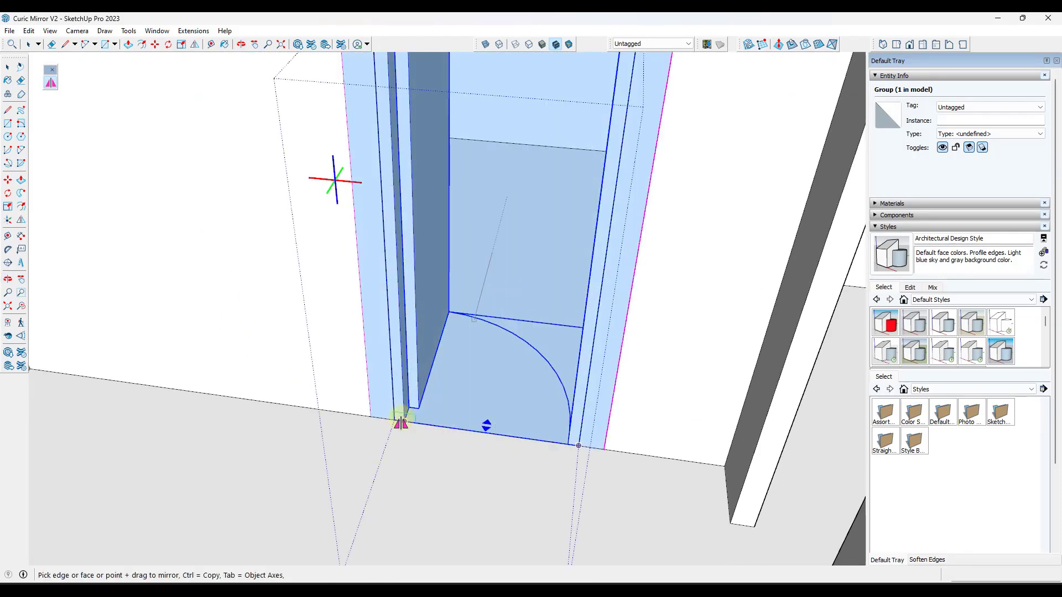
right_click(405, 421)
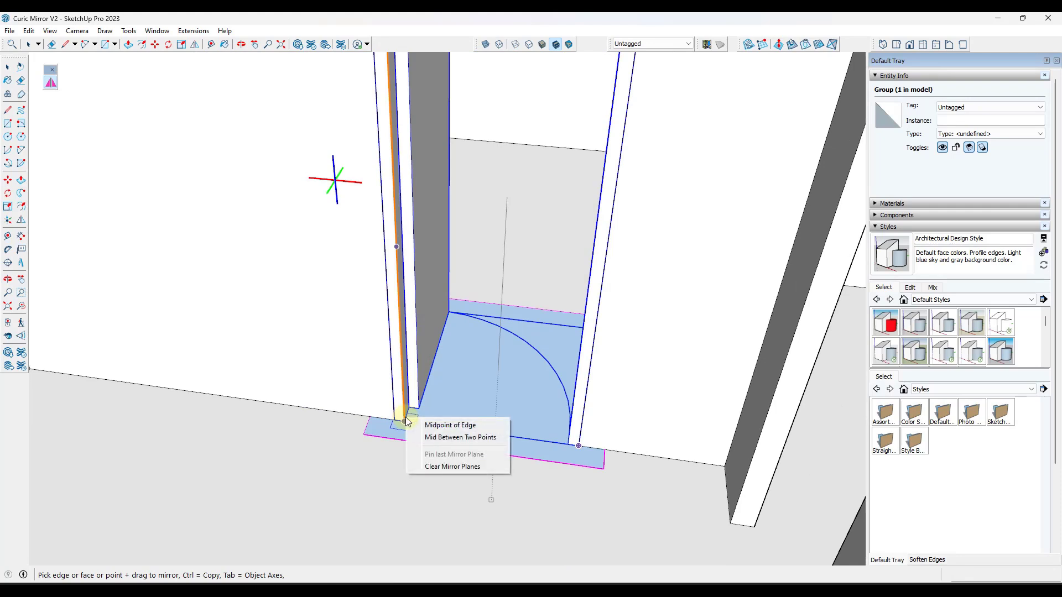
click(448, 424)
scroll(447, 434, down, 5)
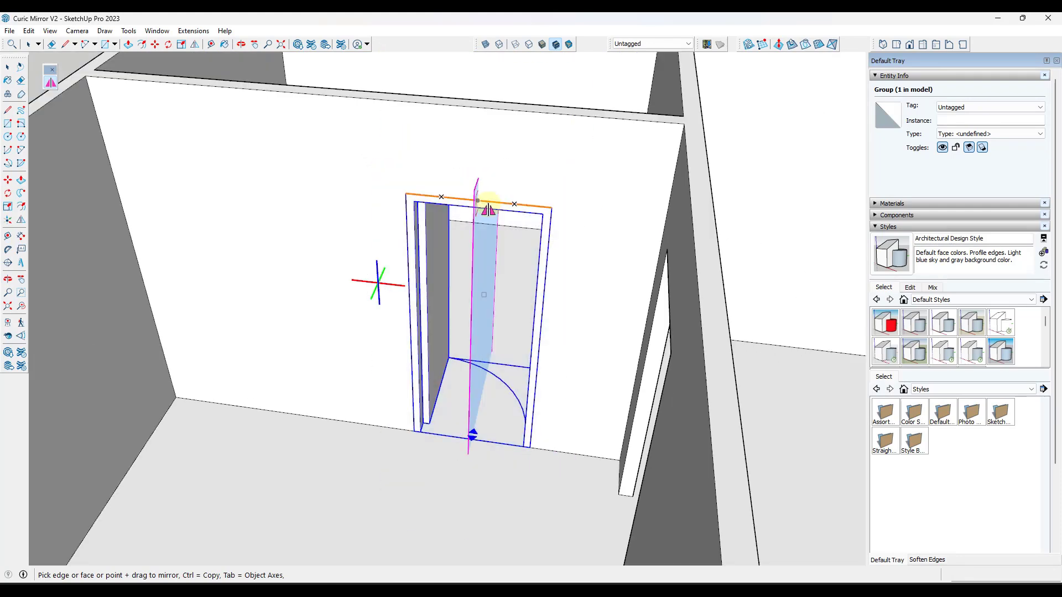
click(479, 204)
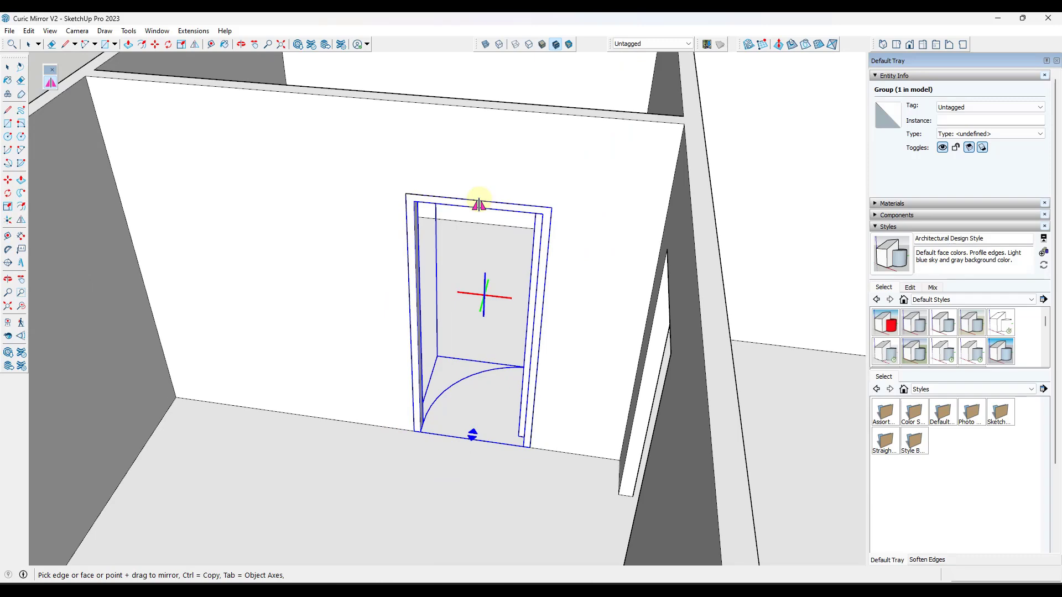
Pin the last mirror plane through the middle of the door opening and leave Curic Mirror
right_click(479, 206)
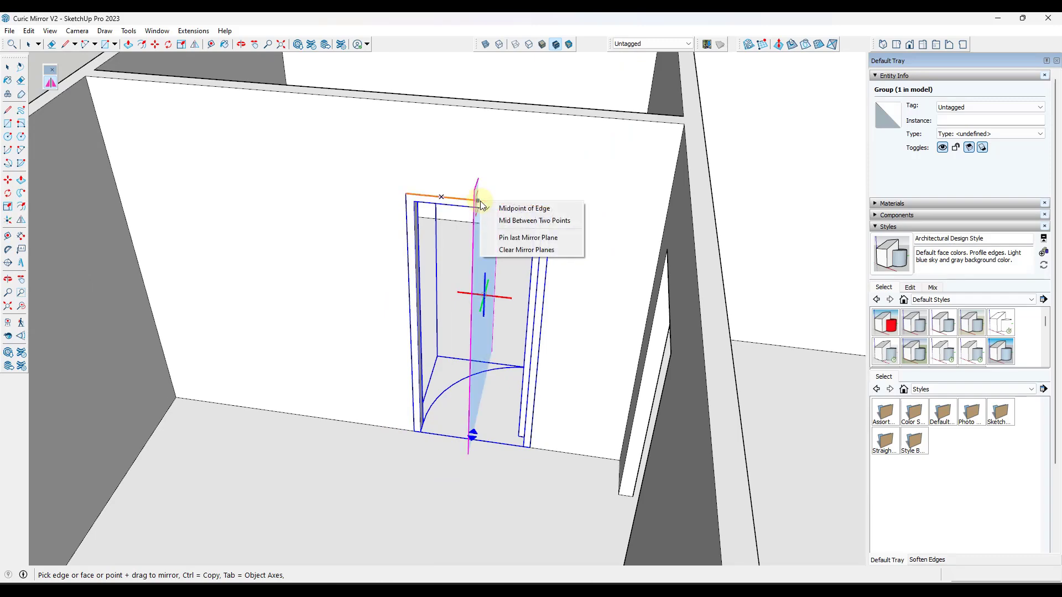
click(509, 236)
mouse_move(487, 430)
middle_down()
mouse_move(515, 439)
mouse_move(500, 422)
middle_up()
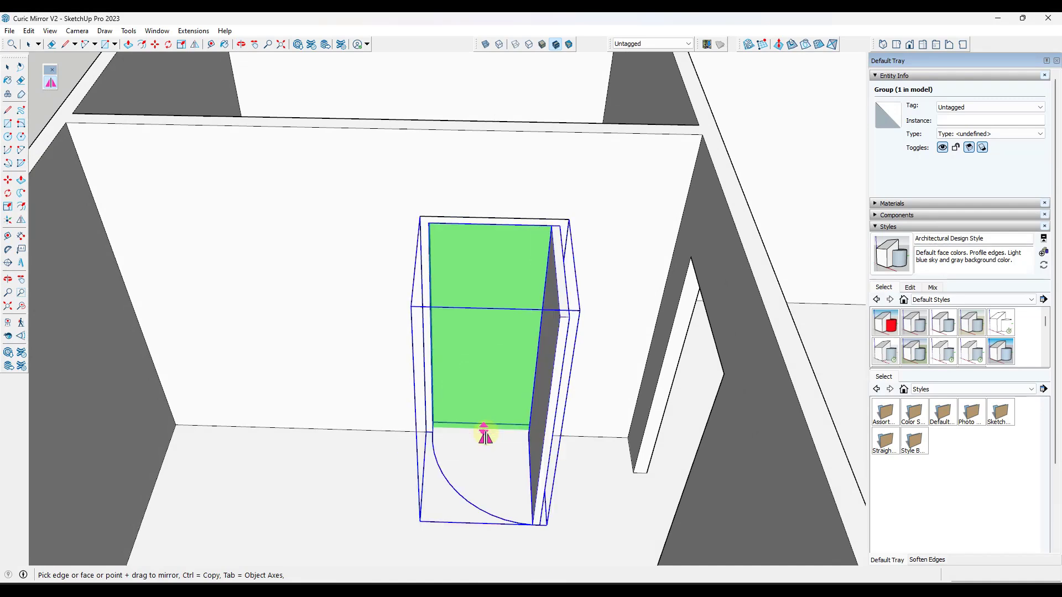
scroll(418, 380, down, 2)
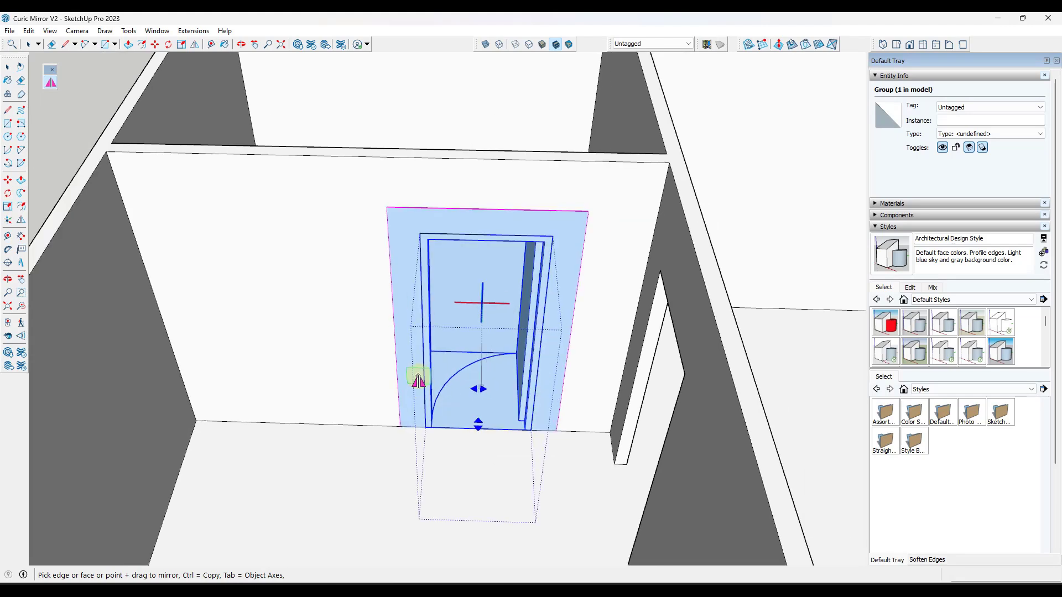
scroll(418, 380, down, 3)
key(space)
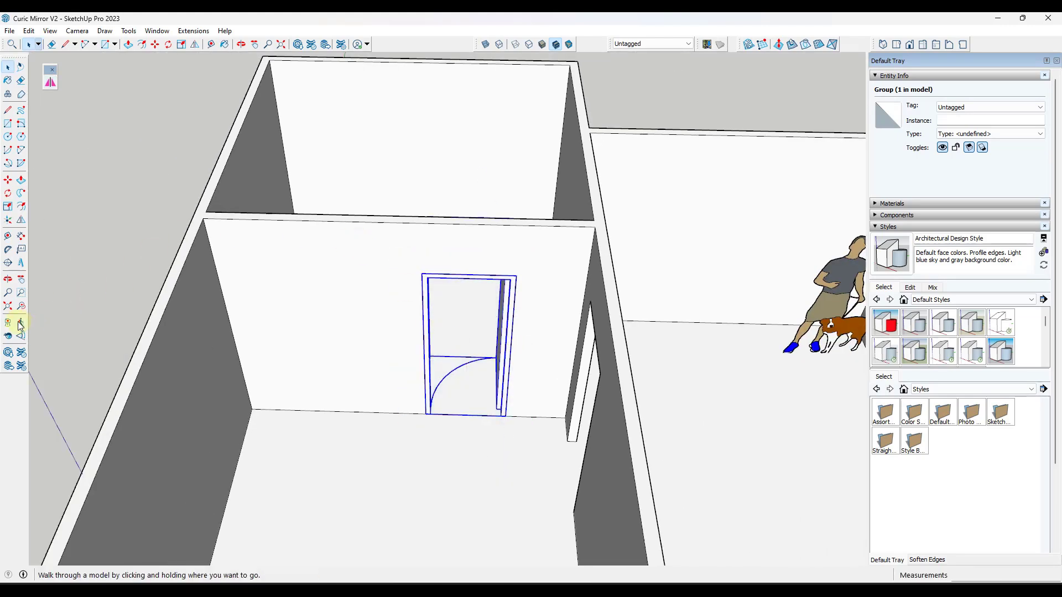
Place a horizontal section plane named Section 1 through the walls and hide the section plane symbols
click(9, 265)
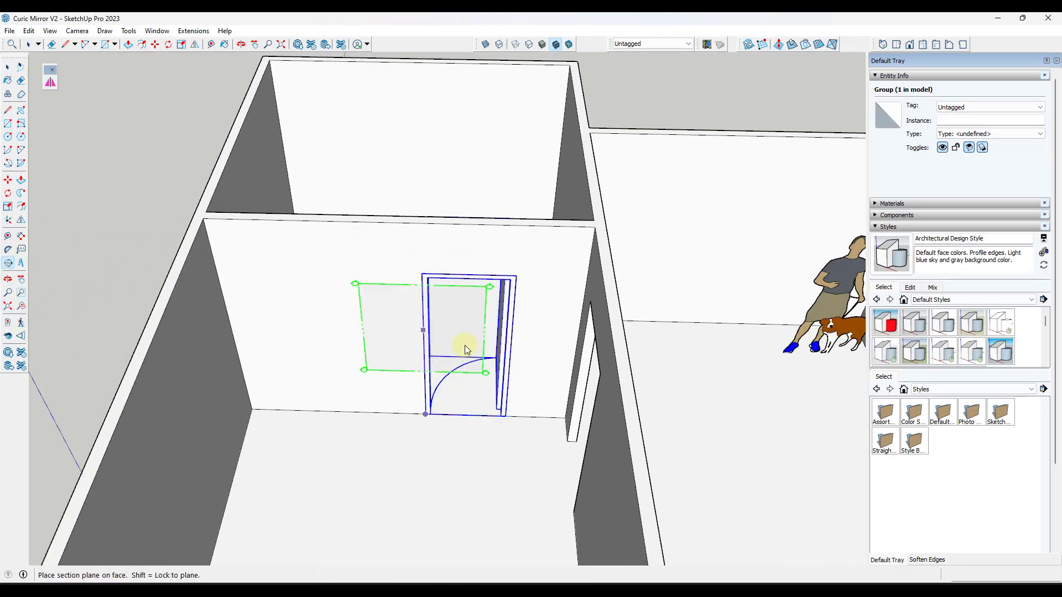
click(397, 342)
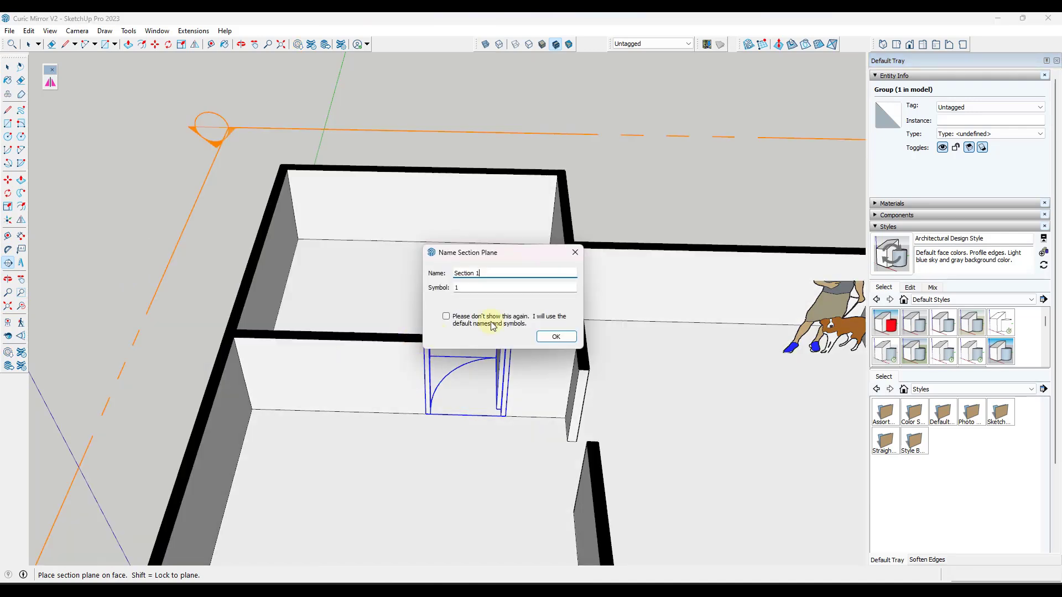
click(550, 337)
click(77, 31)
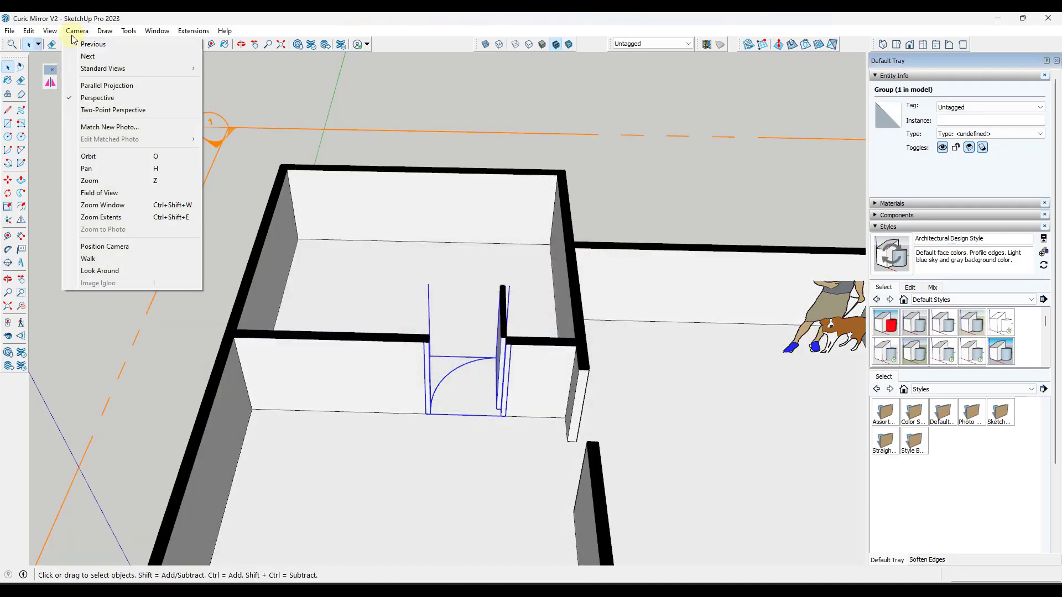
click(78, 97)
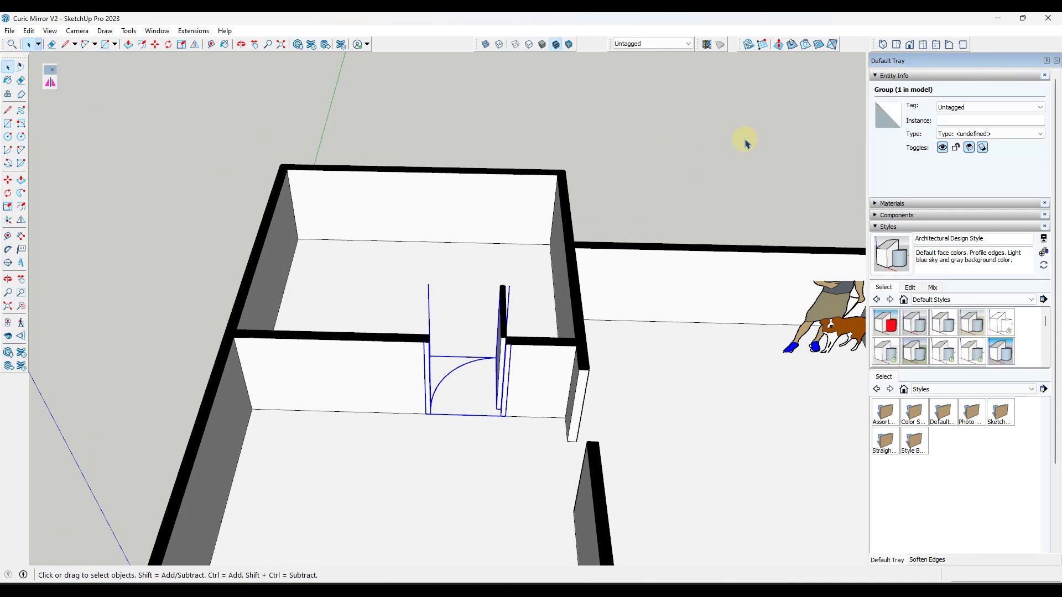
Show the cut floor plan from the top view in parallel projection
click(896, 45)
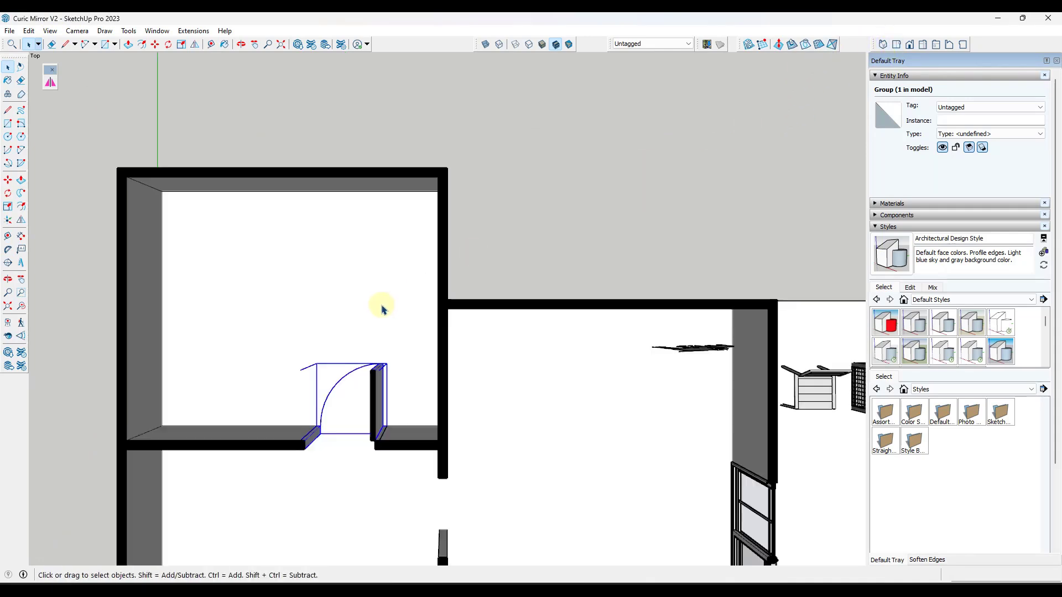
click(77, 30)
click(97, 84)
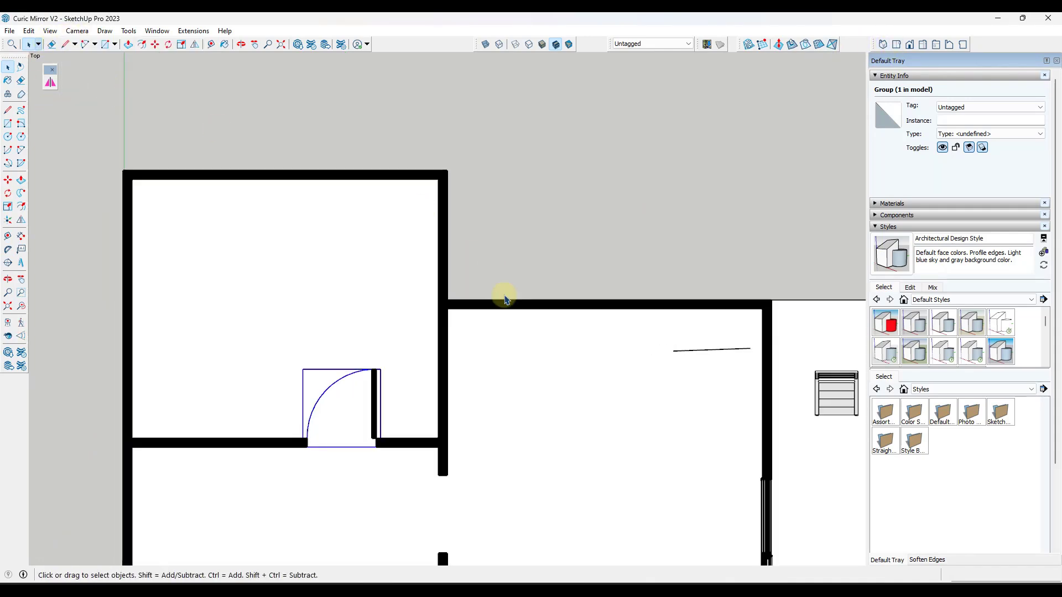
scroll(316, 407, up, 3)
scroll(328, 271, down, 5)
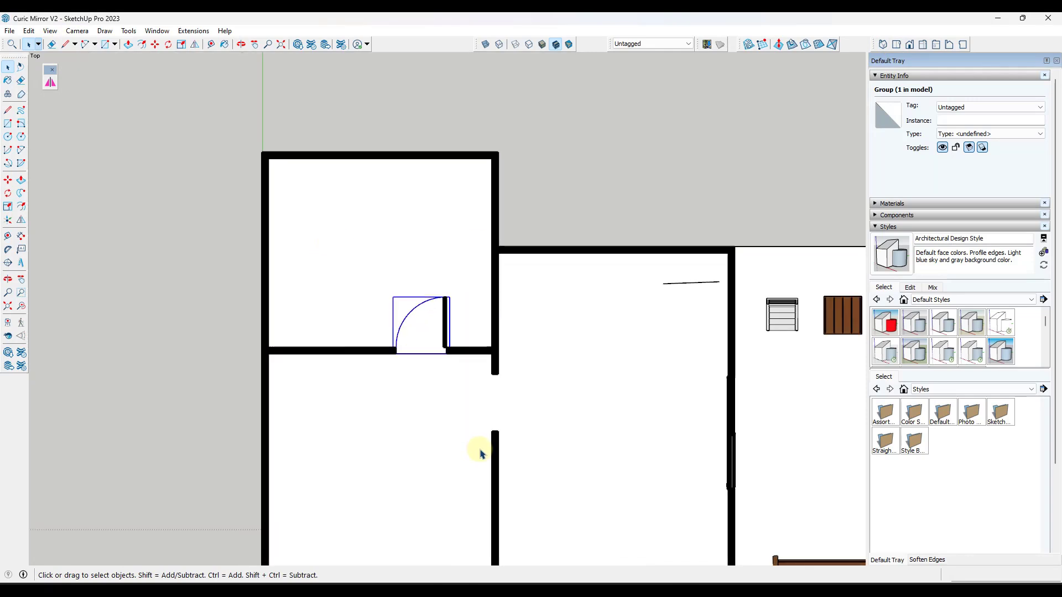
Start Curic Mirror on the door in plan and flip it across the wall and back using the pinned plane
click(51, 82)
scroll(416, 327, up, 2)
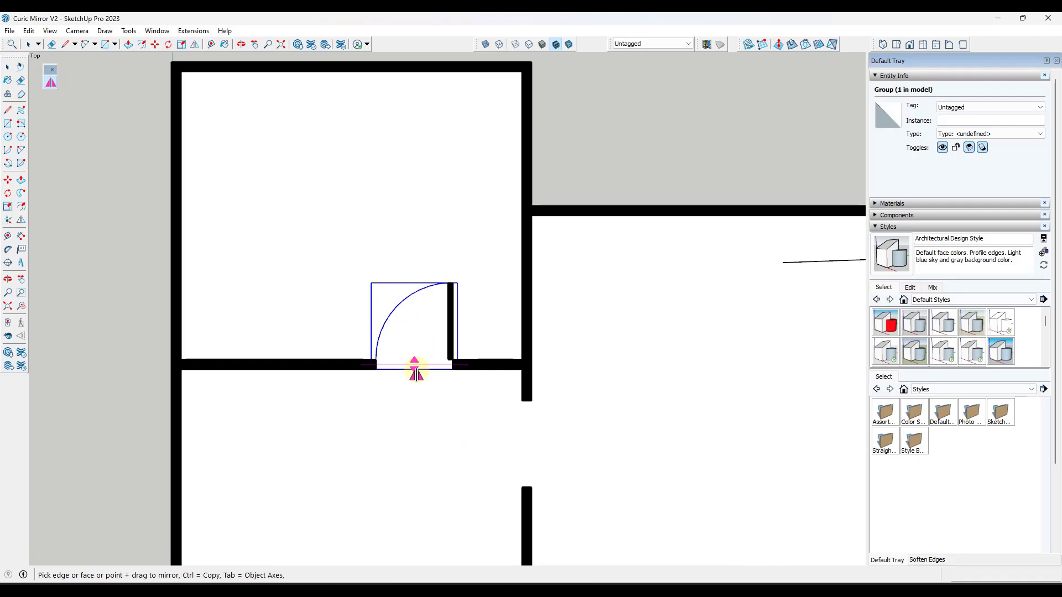
click(416, 368)
click(416, 368)
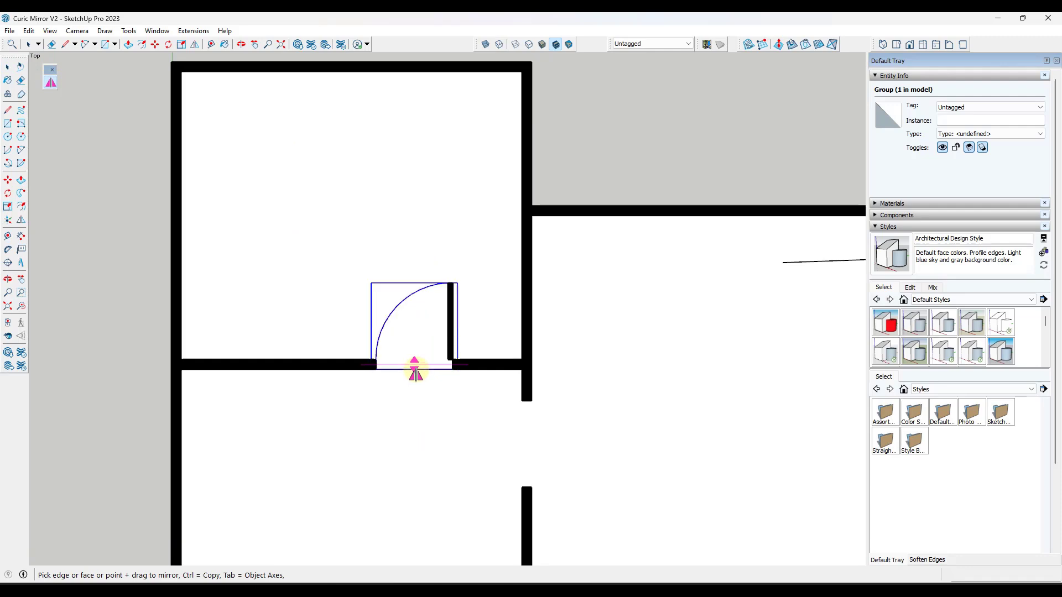
Turn off Section Fill in the modeling settings of the current style
click(911, 288)
click(935, 304)
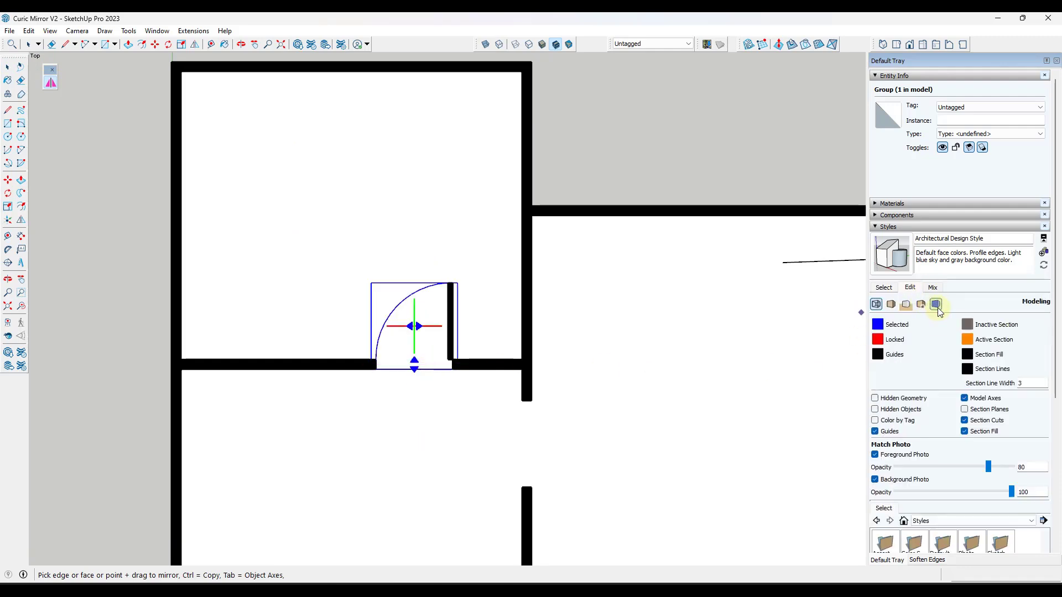
click(964, 432)
scroll(398, 338, up, 2)
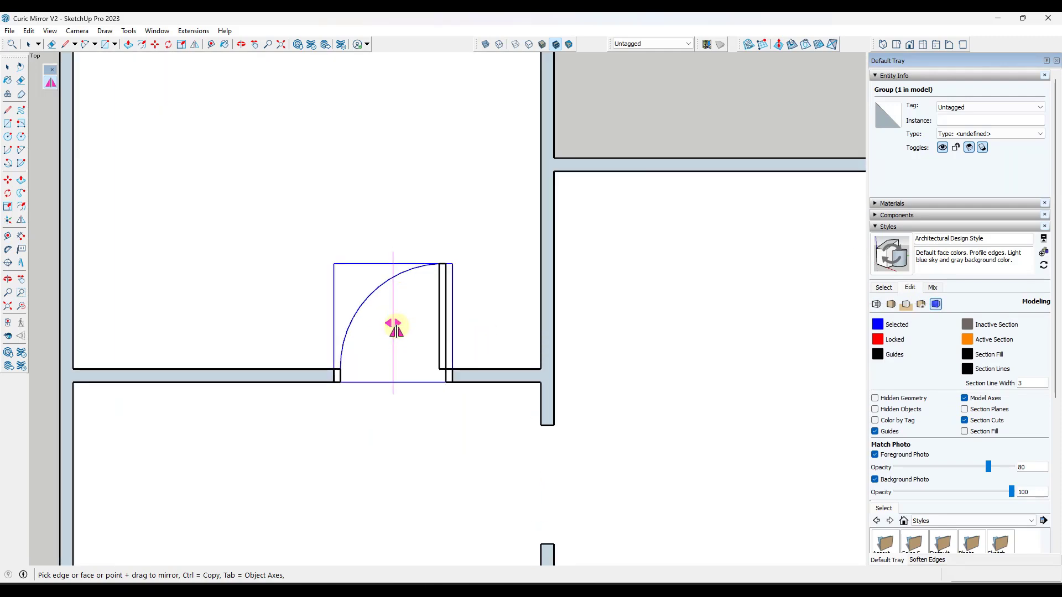
Flip the door's hinge side and swing direction back and forth in plan using both pinned mirror planes
click(396, 330)
click(395, 327)
click(393, 377)
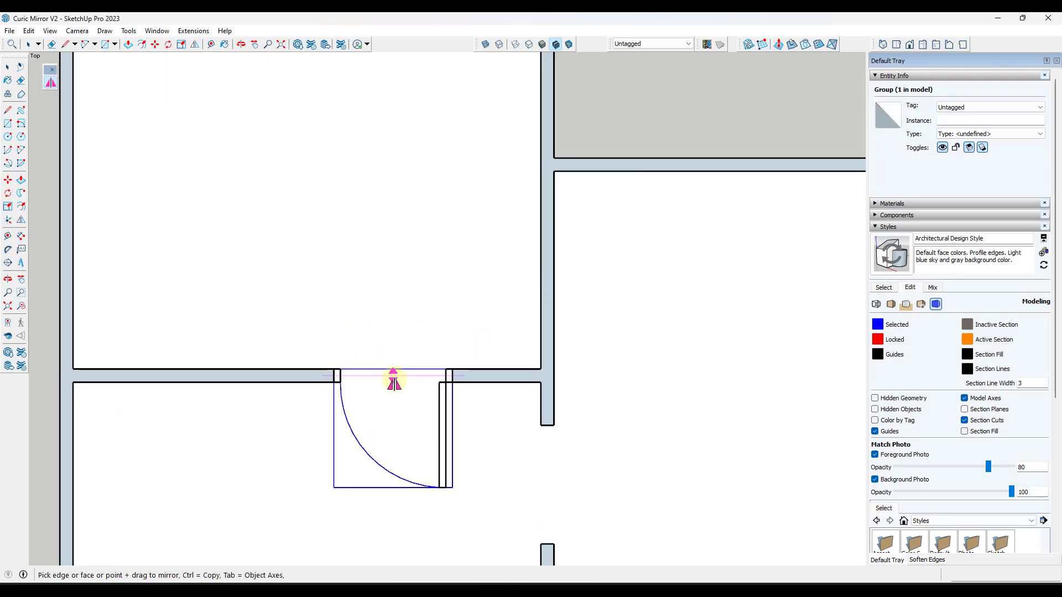
click(394, 379)
click(394, 379)
click(394, 379)
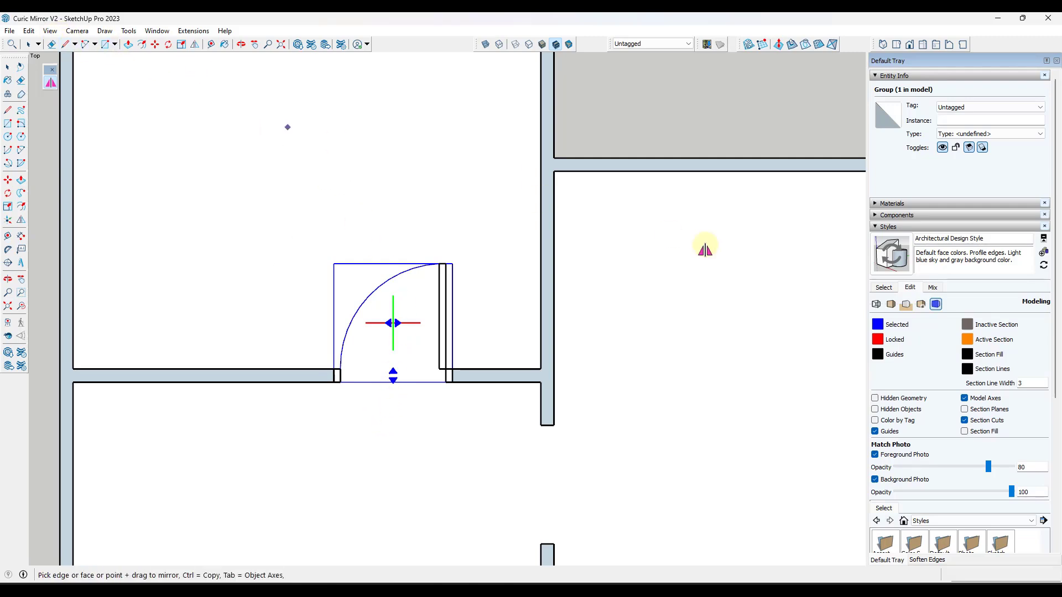
Turn off the section cuts and show the door in an angled 3D view
click(44, 32)
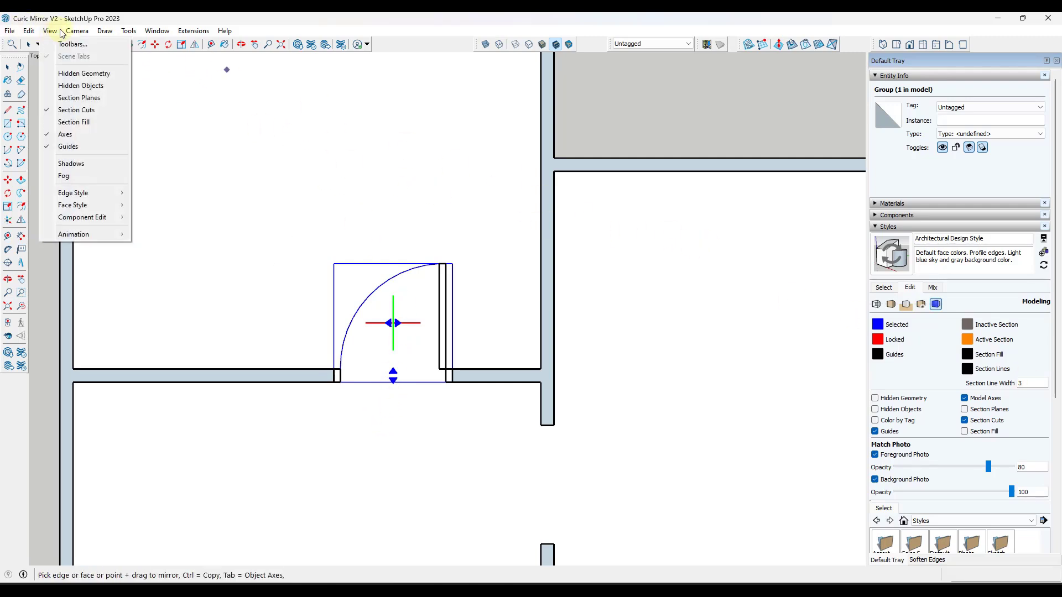
click(72, 110)
middle_drag(335, 444, 519, 297)
scroll(540, 403, down, 3)
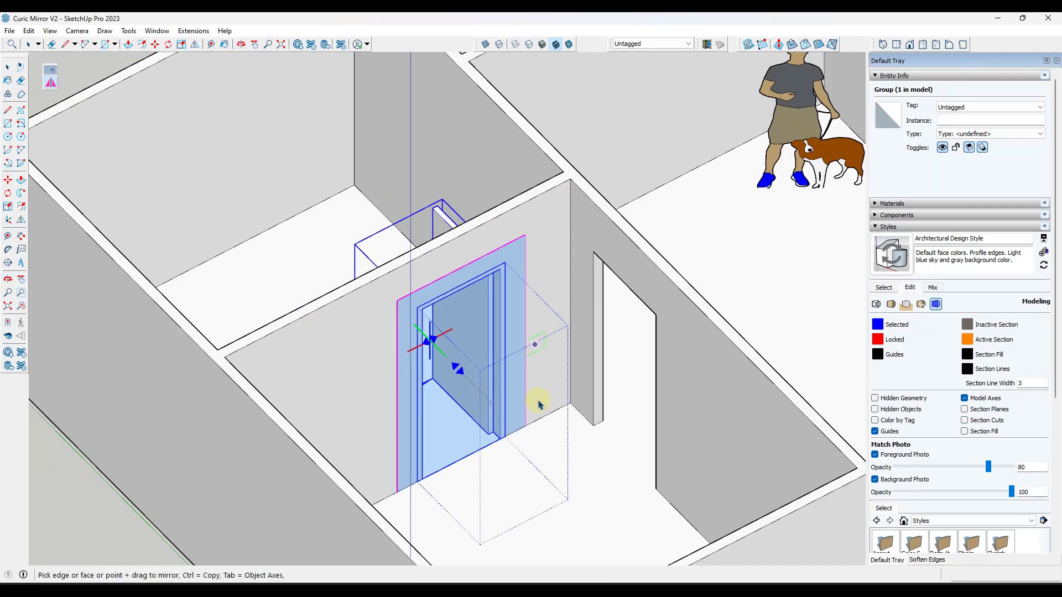
Copy the door from its bottom frame corner to the near bottom corner of the neighbouring doorway
key(space)
key(q)
scroll(505, 438, up, 3)
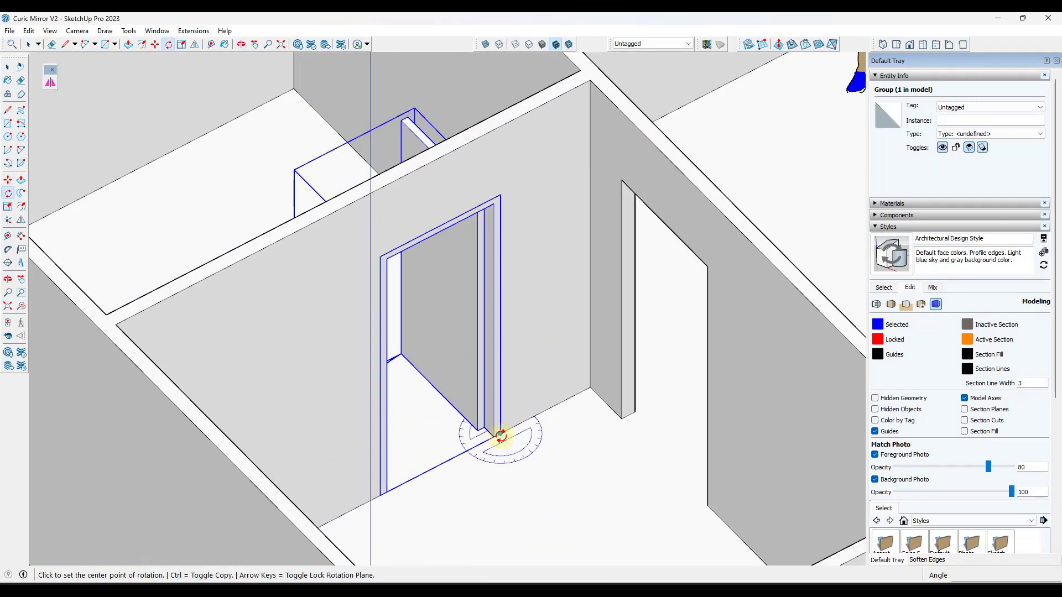
key(m)
click(502, 436)
key(ctrl)
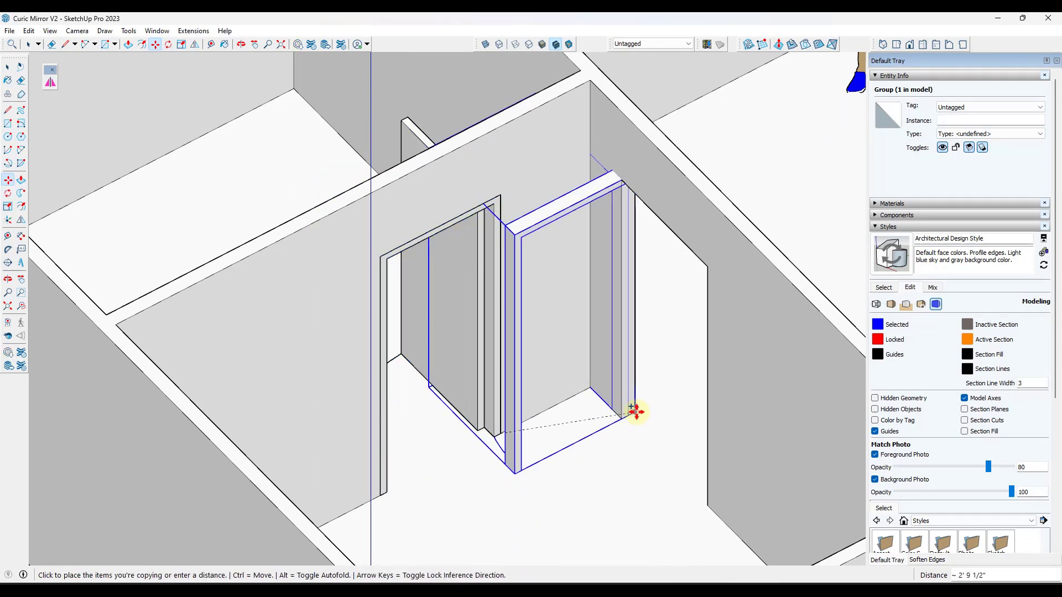
click(634, 412)
Rotate the copied door about its bottom frame corner until it lines up with the opening in the perpendicular wall
key(q)
click(635, 412)
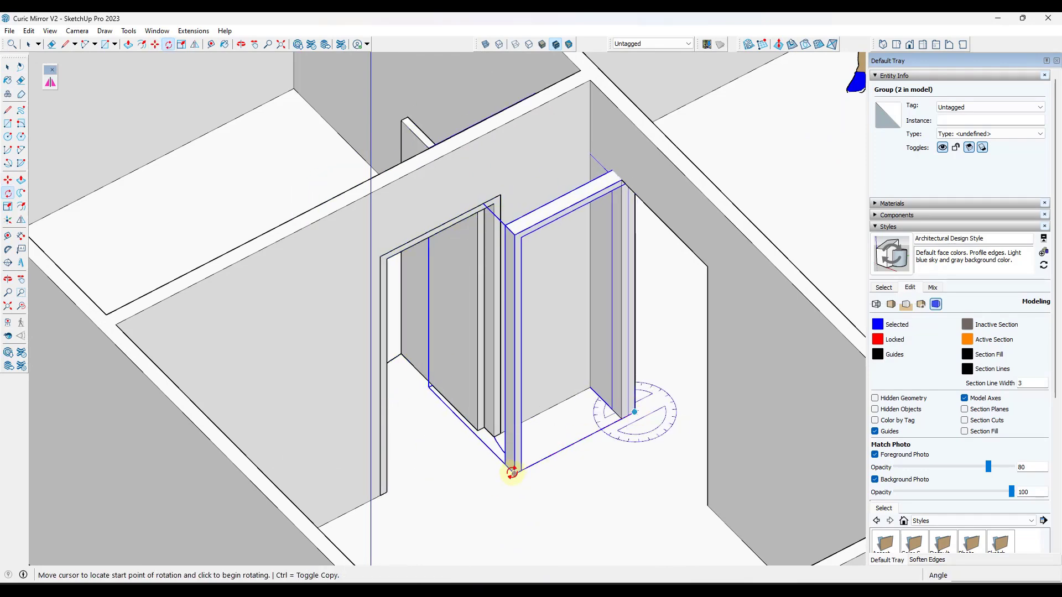
click(515, 474)
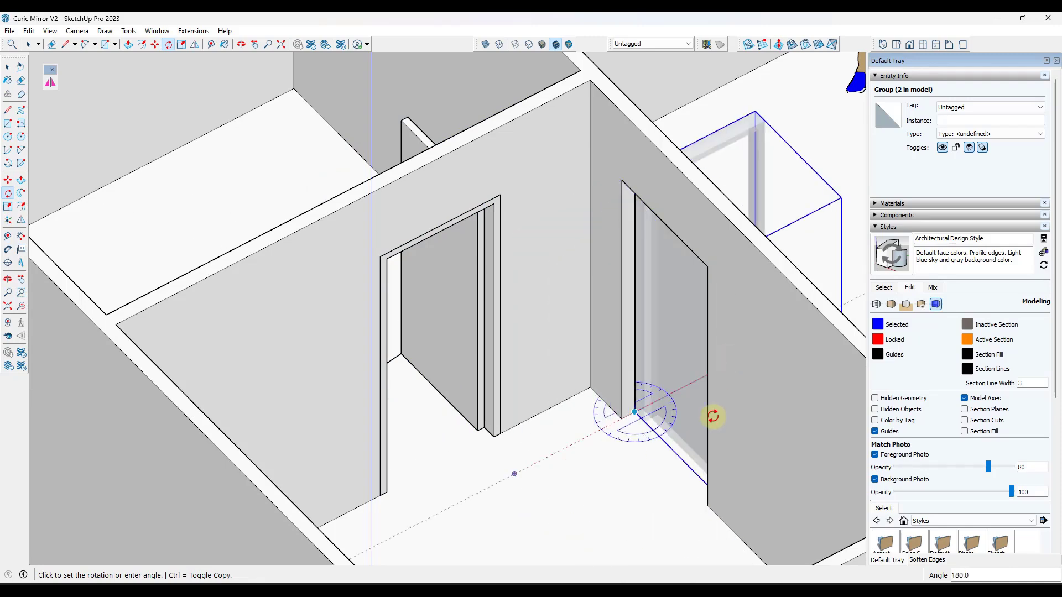
click(709, 505)
Mirror the copied door across its pinned planes so that it swings into the adjoining room with its hinge nearest the wall corner
scroll(470, 416, down, 3)
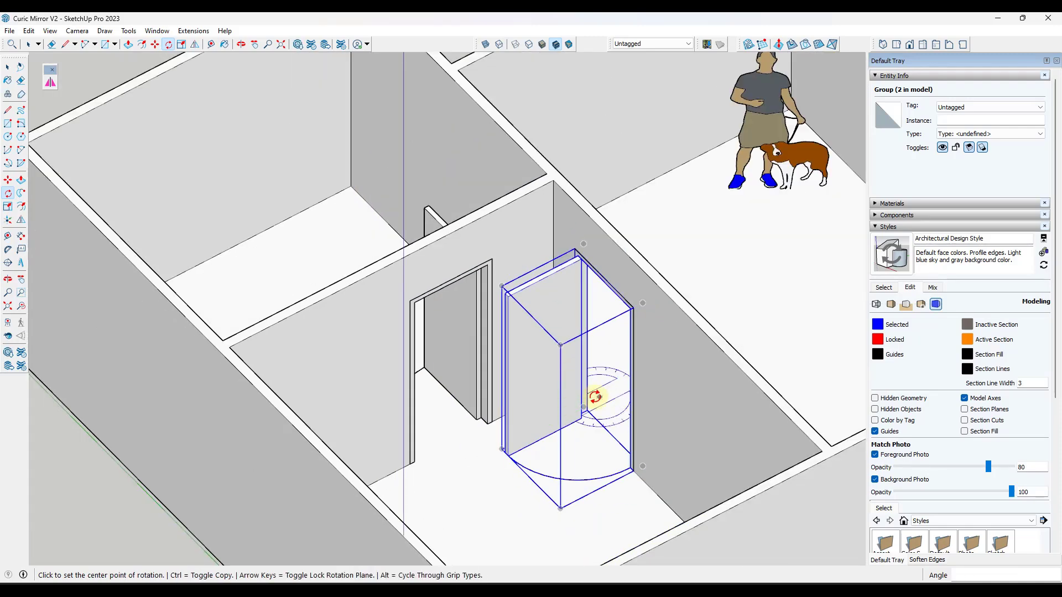
middle_drag(595, 398, 611, 376)
key(space)
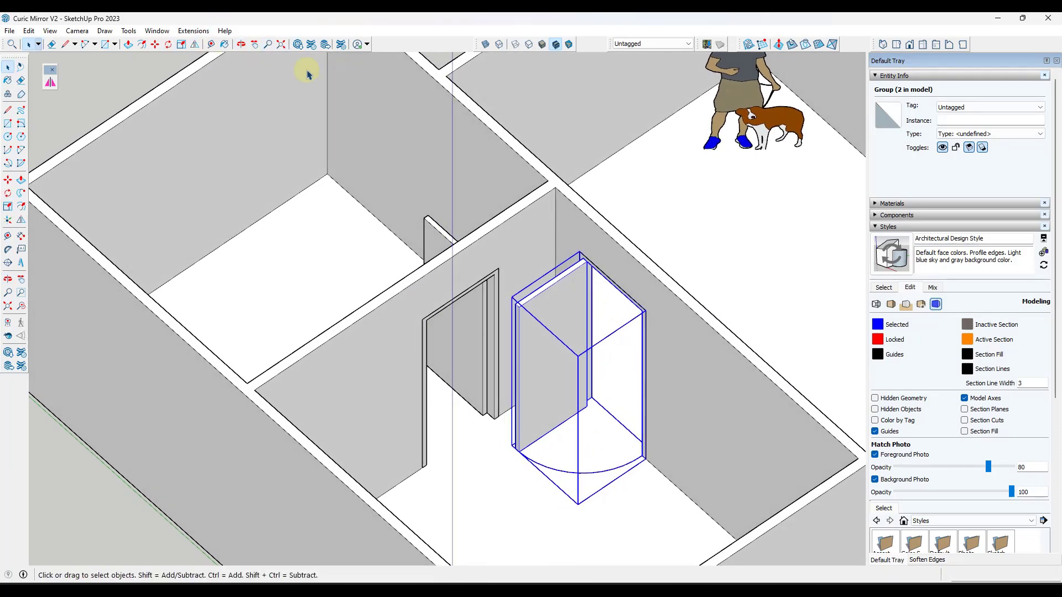
click(50, 82)
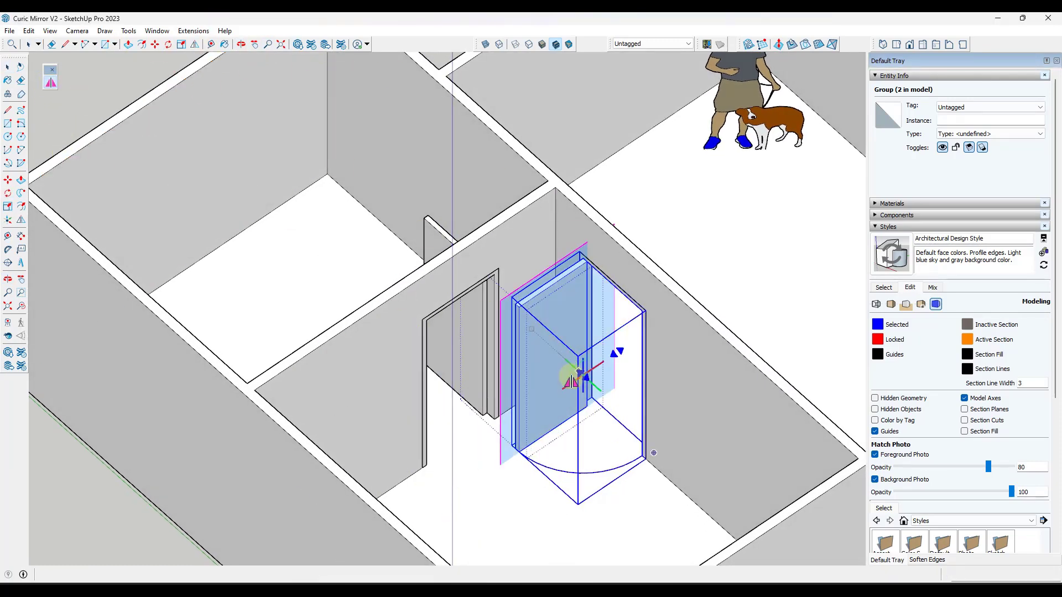
scroll(608, 365, up, 4)
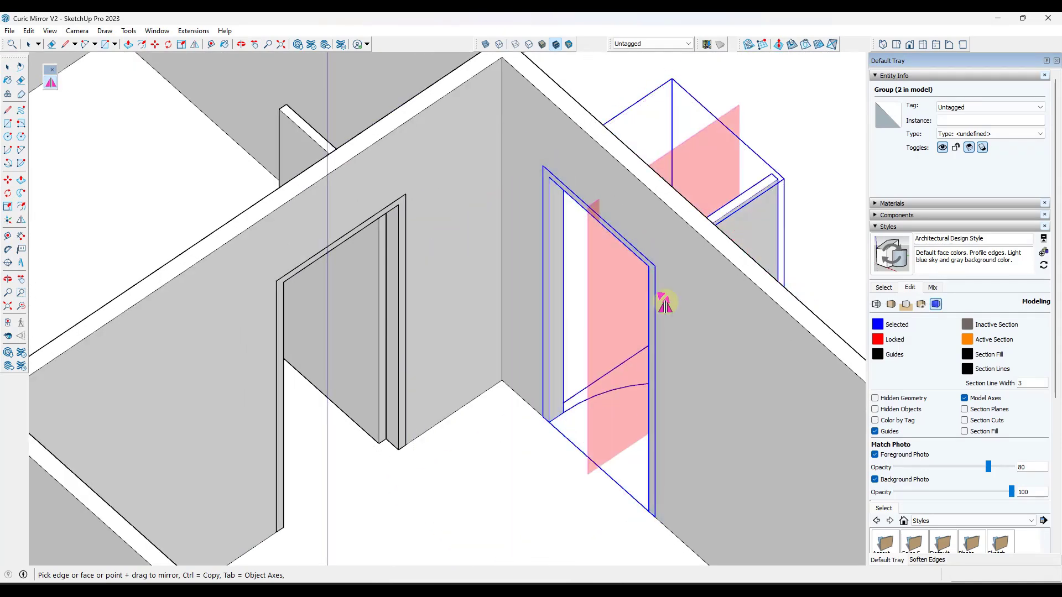
scroll(399, 337, down, 2)
key(space)
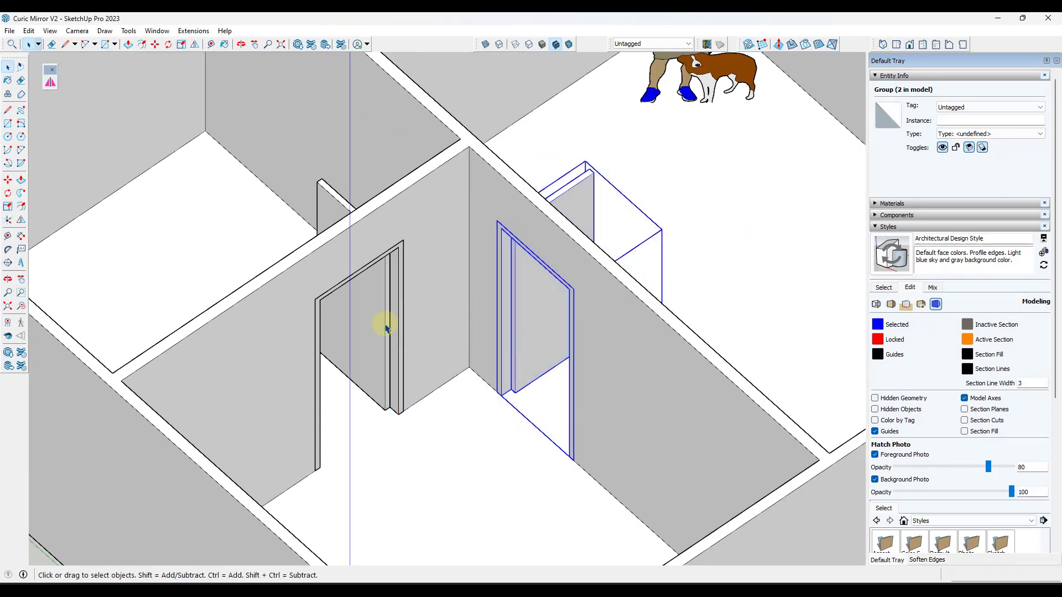
click(384, 325)
click(49, 82)
key(space)
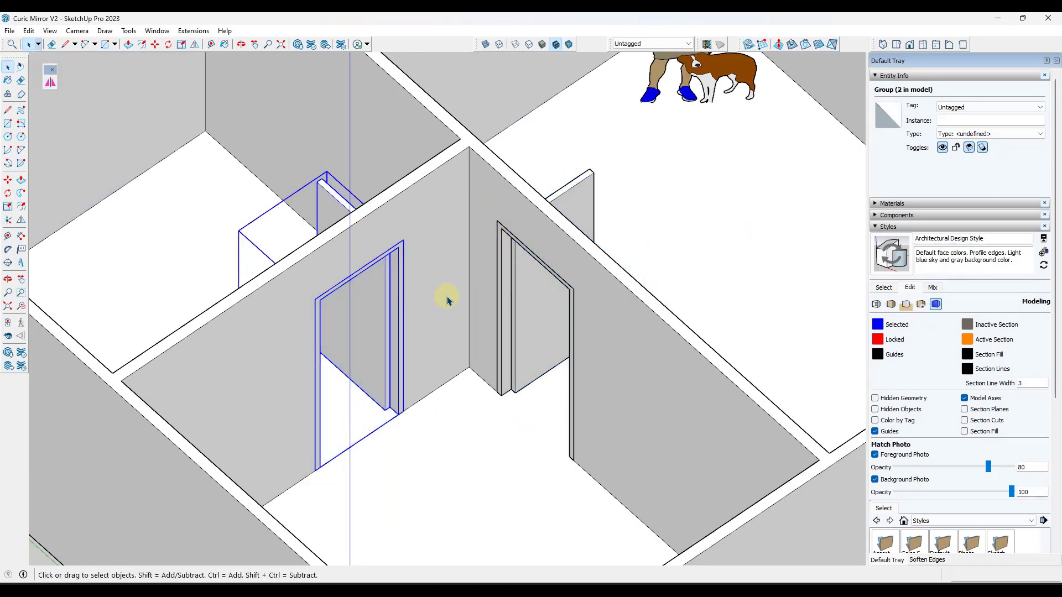
click(546, 308)
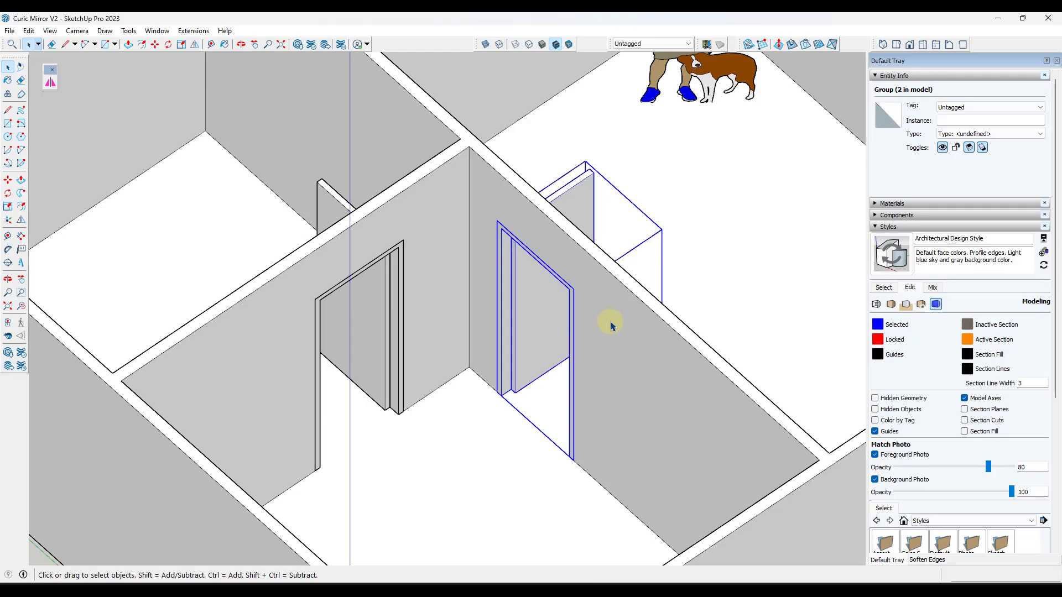
Clear all pinned mirror planes from the original door with the Mirror tool, confirming the removal of its hotspots
scroll(554, 289, up, 3)
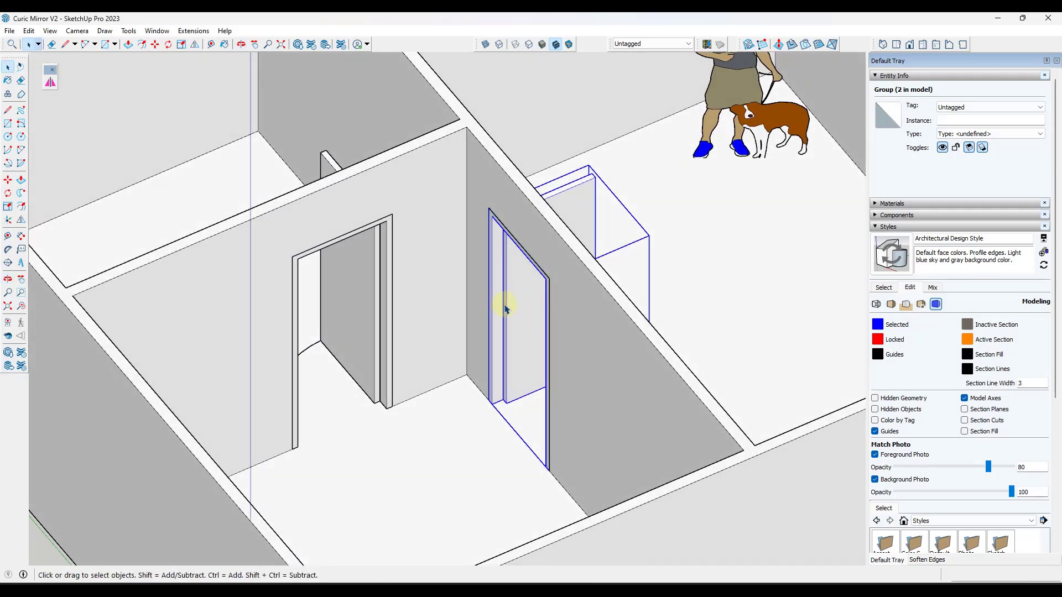
scroll(505, 309, down, 3)
middle_drag(497, 301, 386, 299)
click(387, 304)
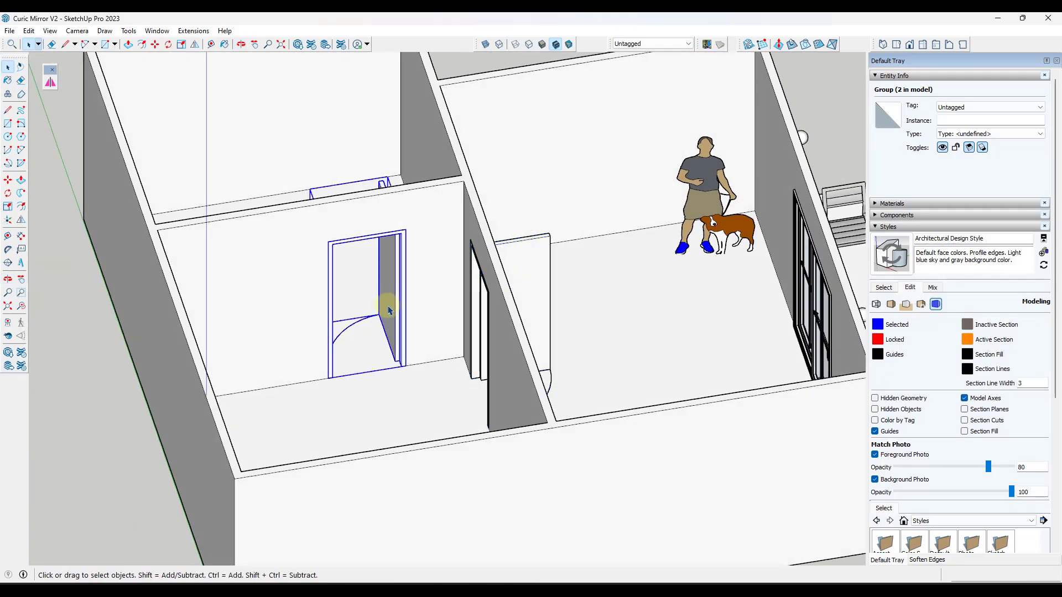
click(50, 82)
scroll(365, 309, up, 5)
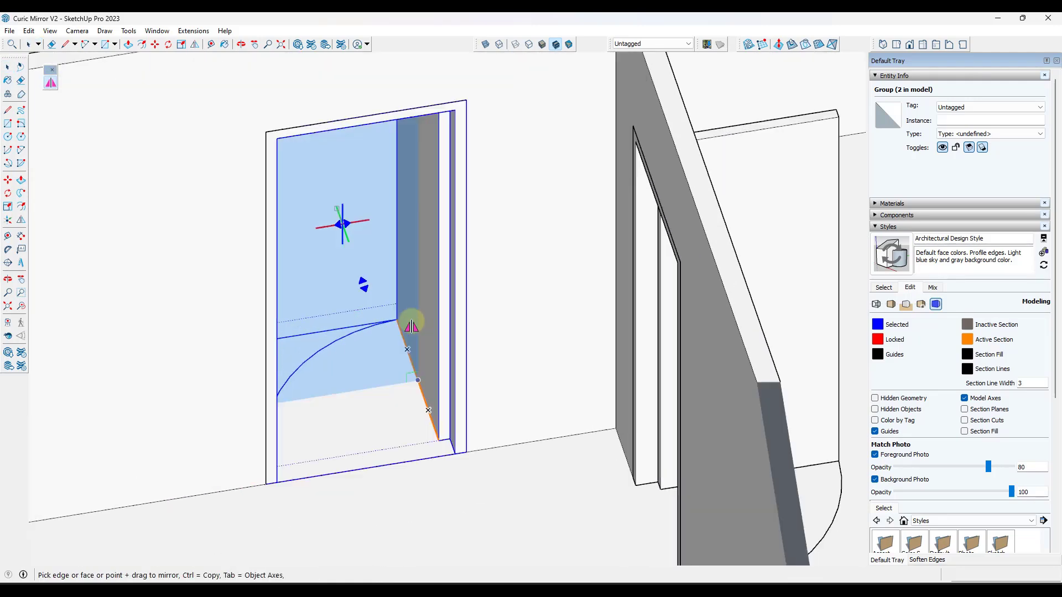
right_click(427, 314)
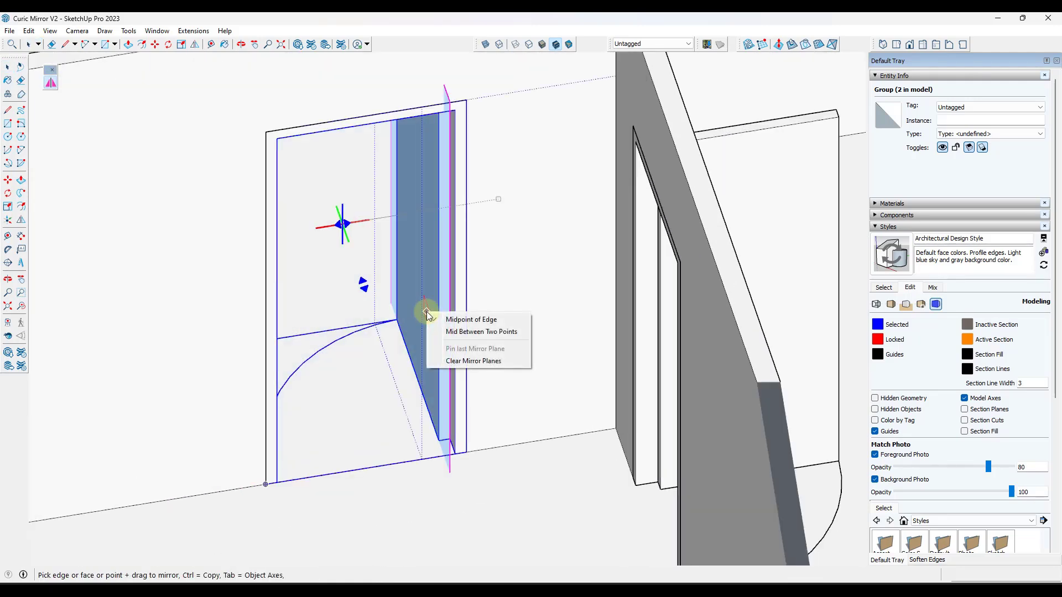
click(464, 361)
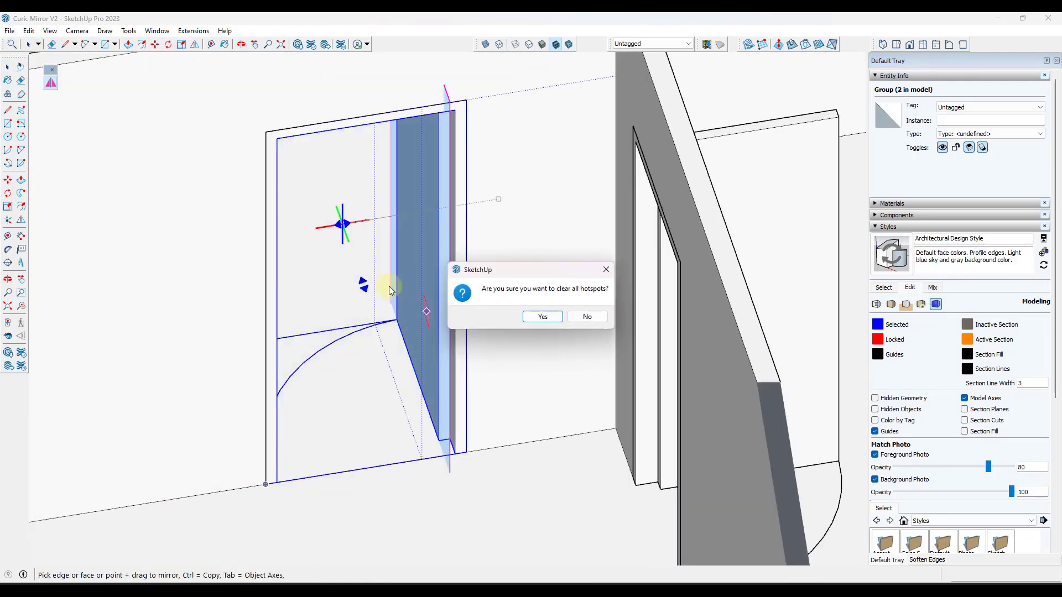
click(543, 318)
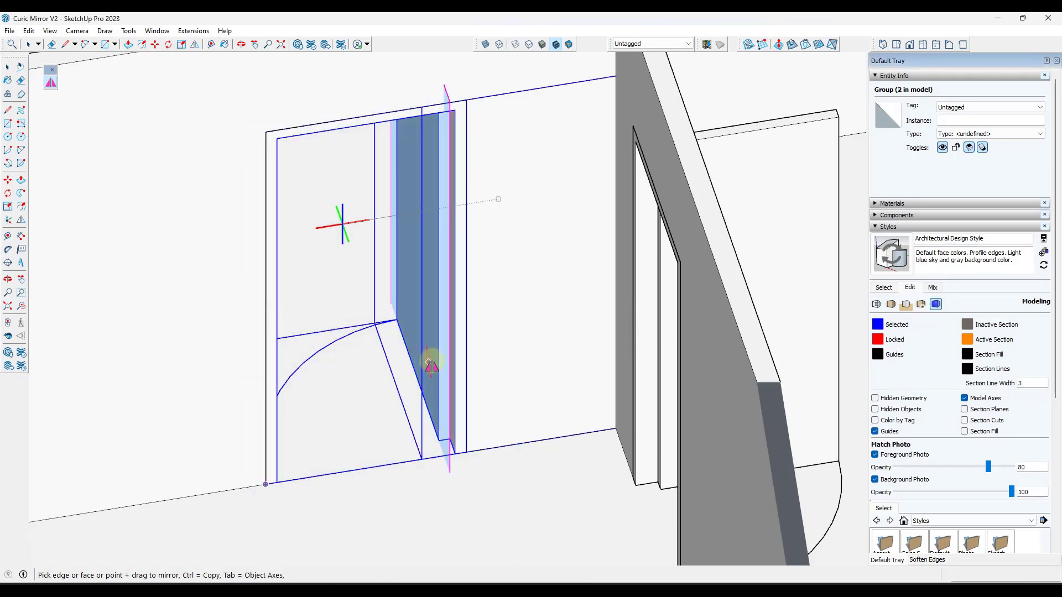